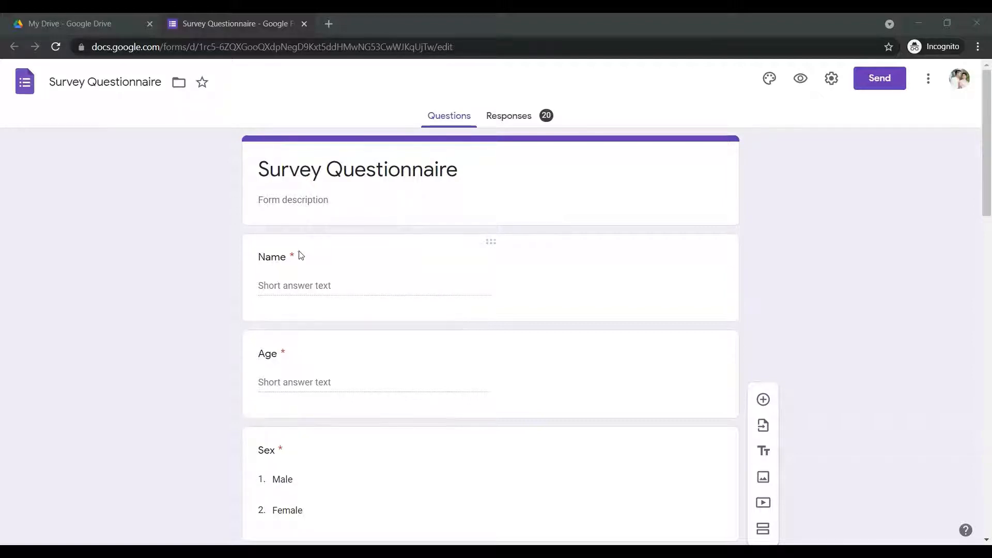
- Review the survey form's questions from Name, Age and Sex through Curriculum, School Activities, School Facilities and Teacher
click(278, 264)
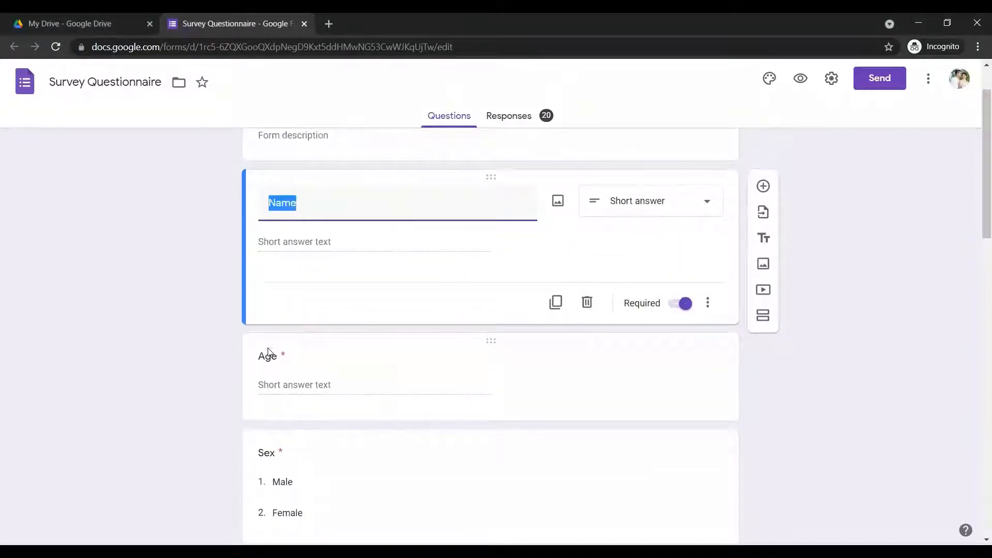
click(267, 355)
scroll(283, 341, down, 3)
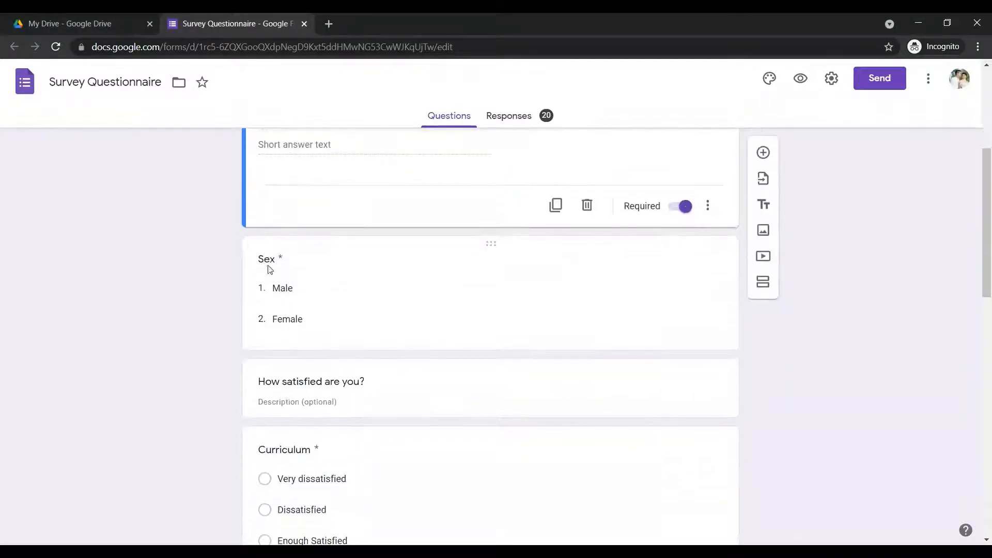
click(269, 265)
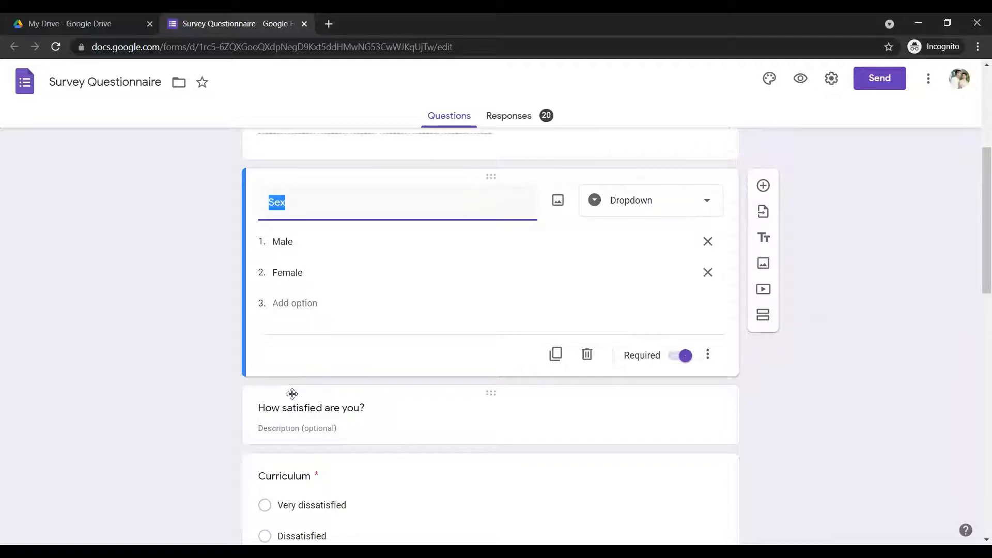
scroll(290, 401, down, 3)
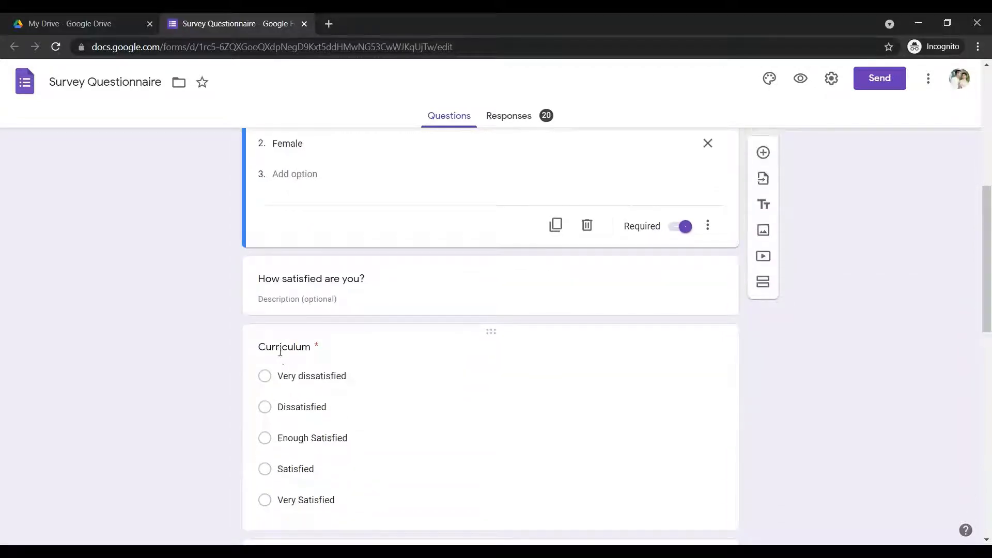
click(280, 351)
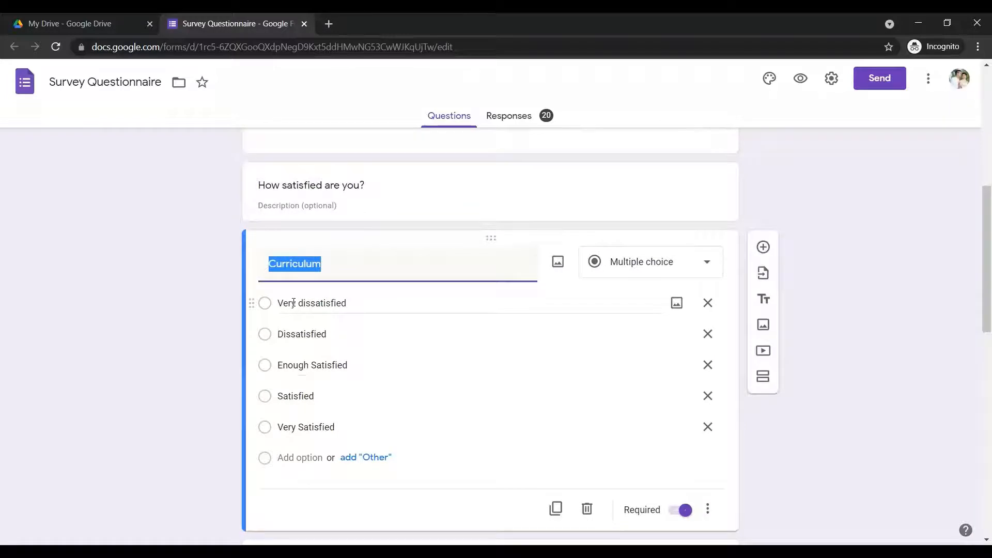
scroll(294, 368, down, 4)
click(295, 368)
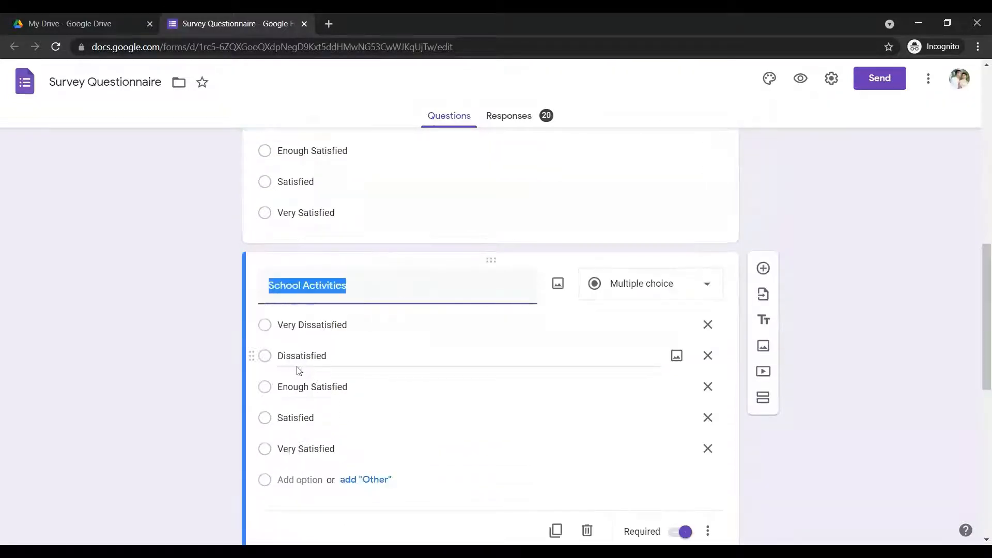
scroll(372, 416, down, 4)
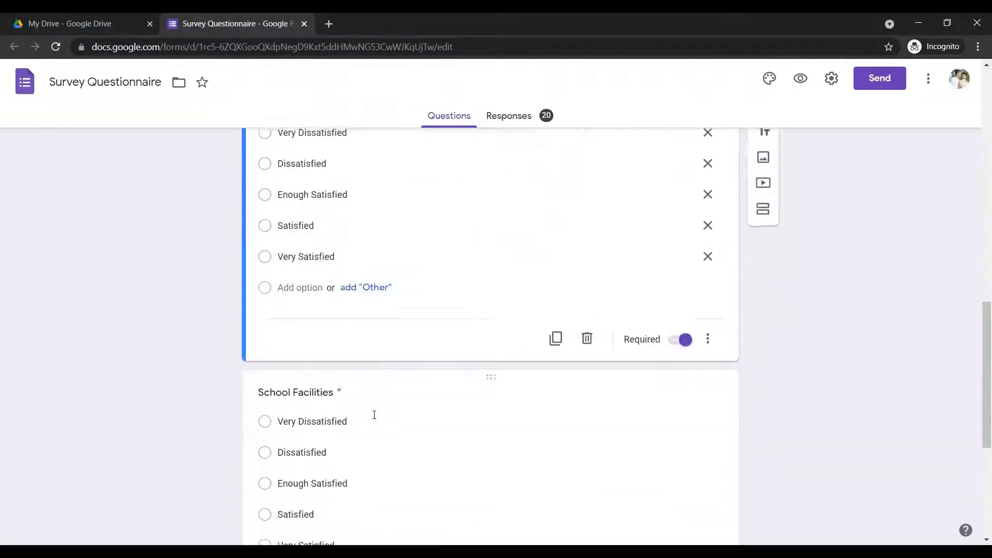
click(304, 392)
scroll(305, 395, down, 5)
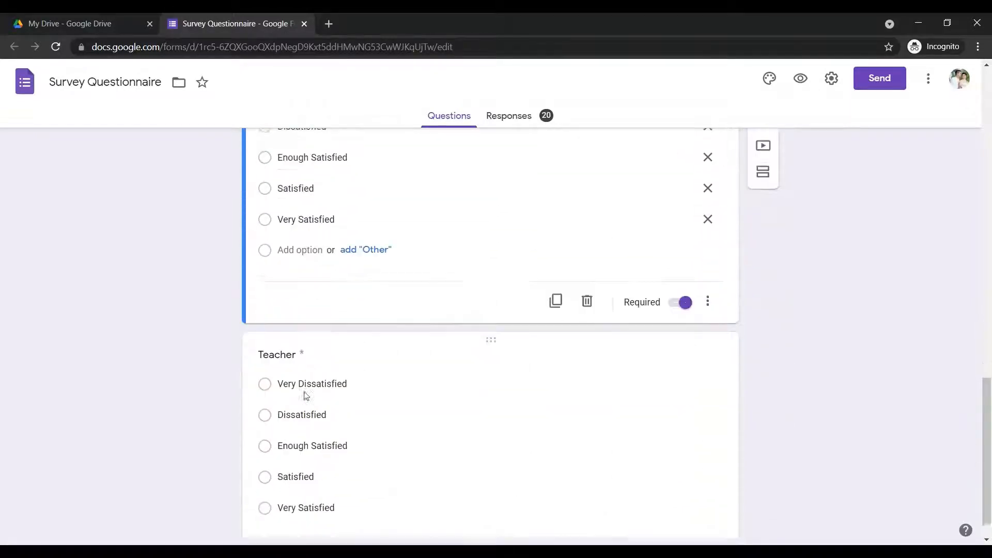
click(278, 365)
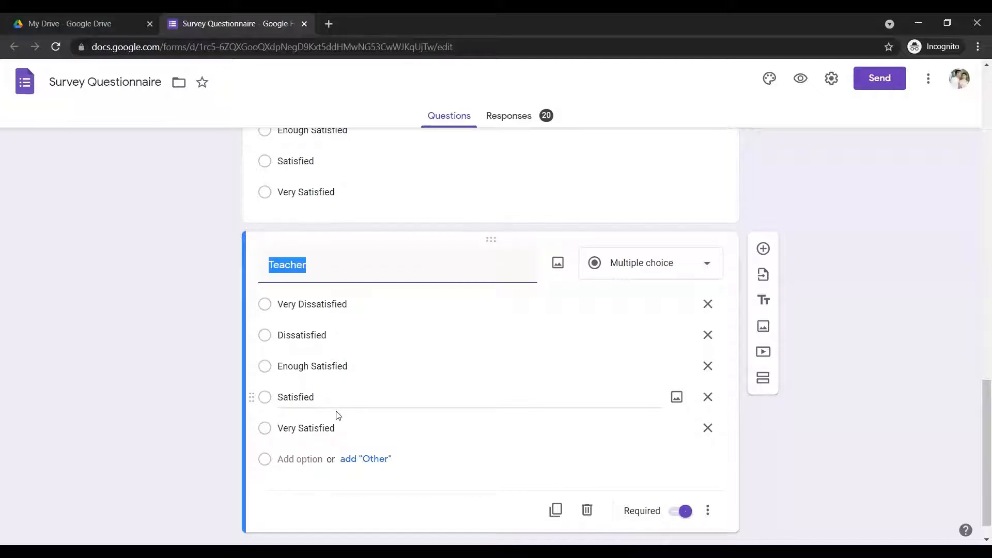
- Examine each answer option of the Teacher question, from Very Dissatisfied to Very Satisfied
scroll(318, 429, down, 1)
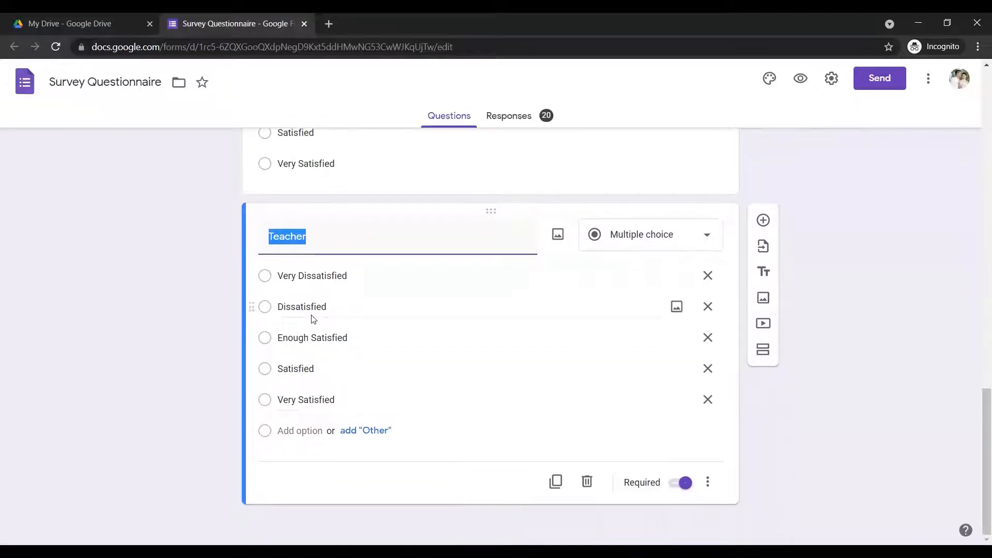
click(306, 278)
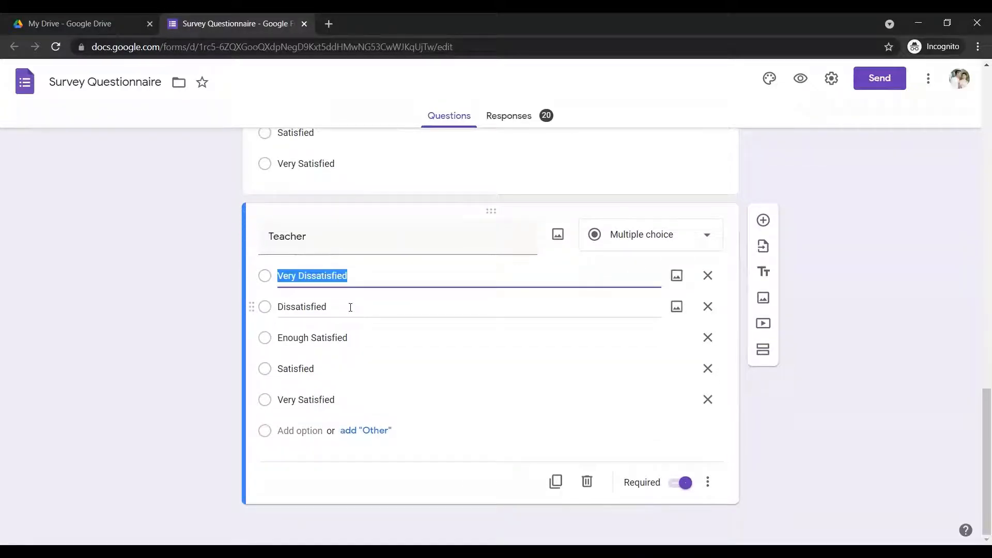
click(310, 308)
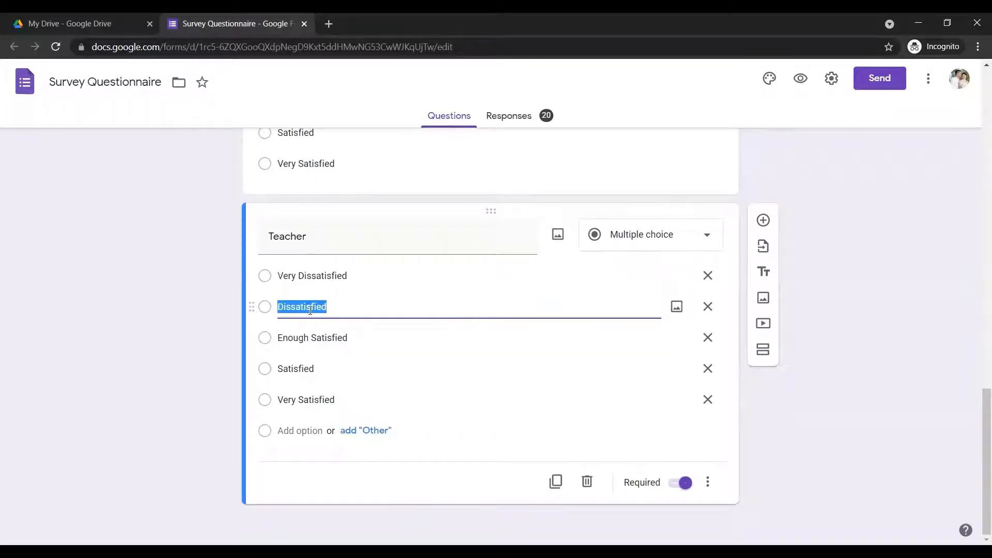
click(330, 340)
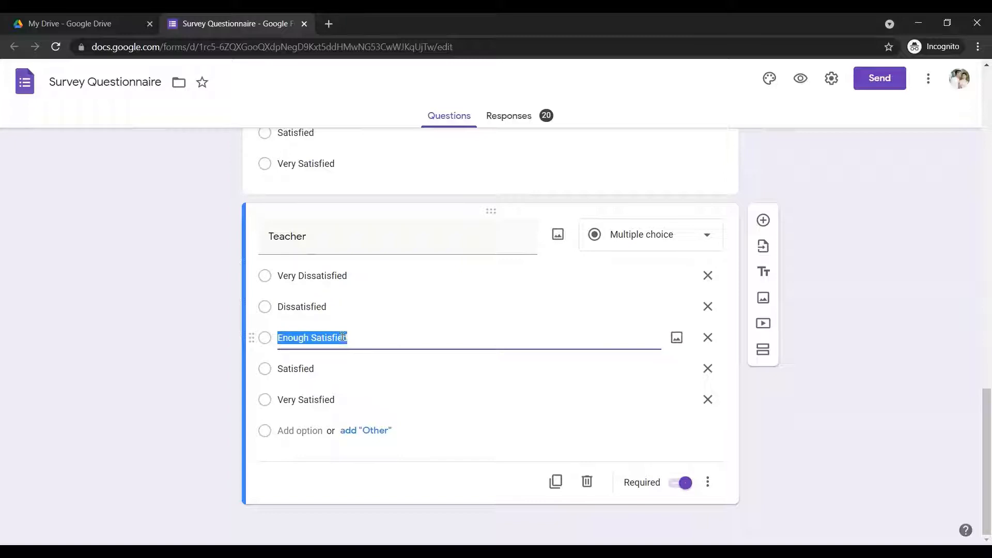
click(322, 369)
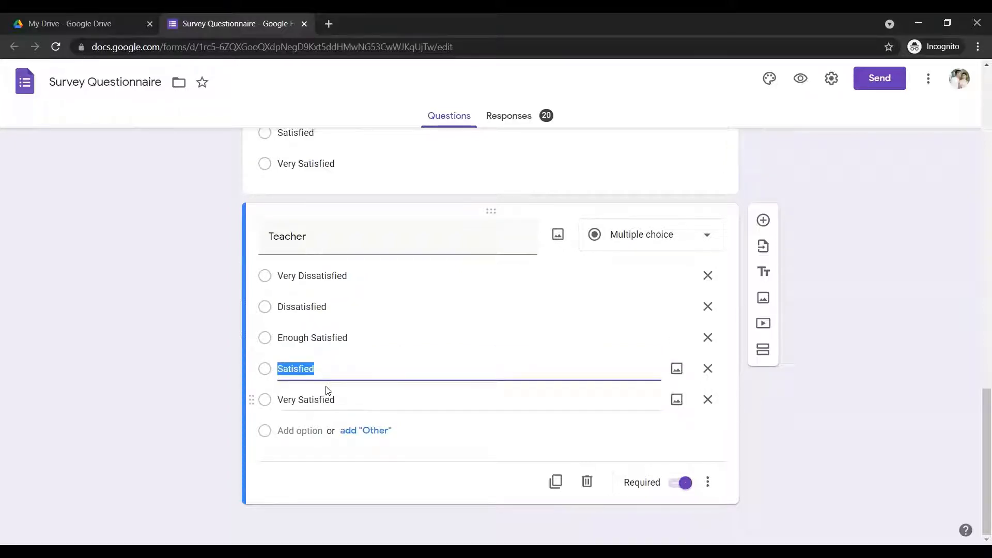
click(325, 402)
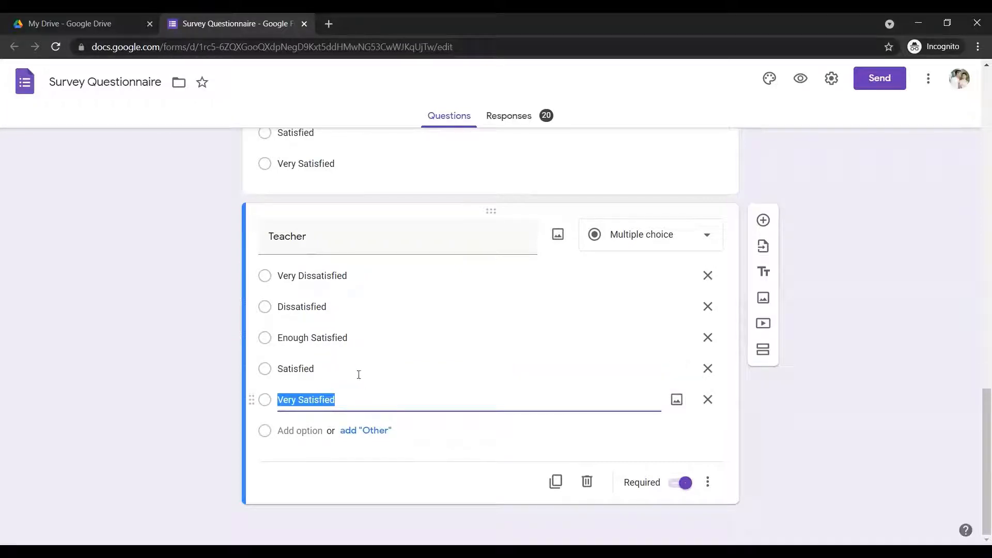
- View the summary of the responses collected by the form
click(510, 117)
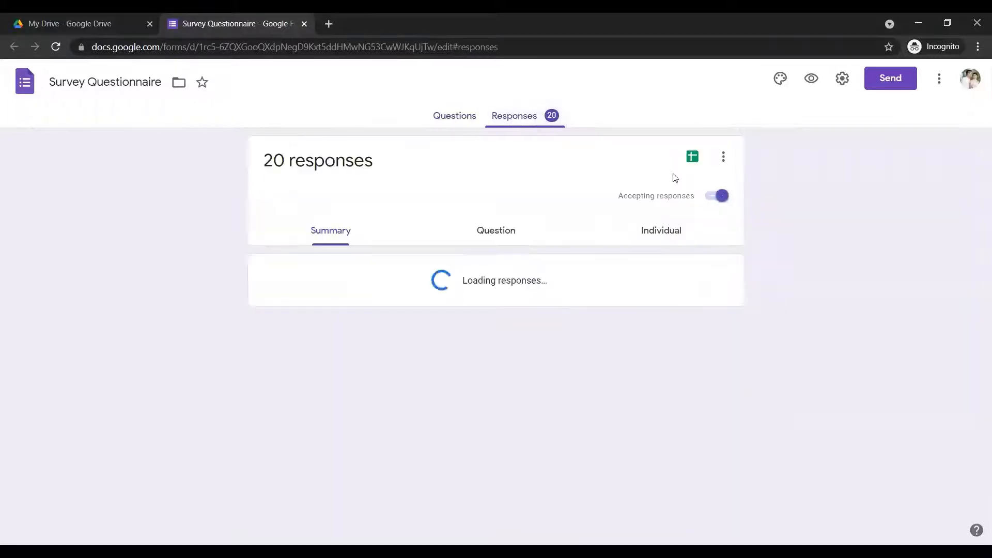
scroll(780, 260, down, 1)
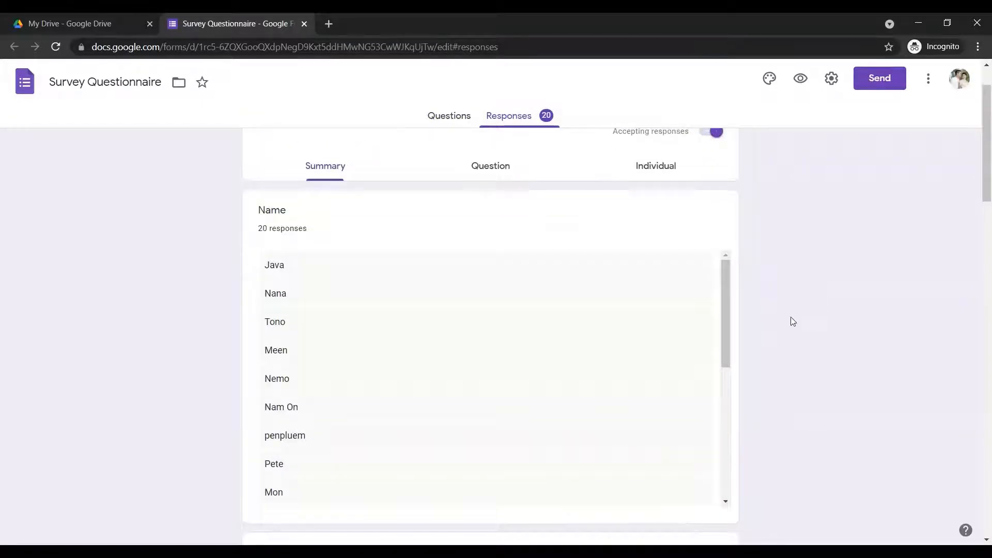
scroll(792, 321, down, 1)
scroll(793, 322, down, 1)
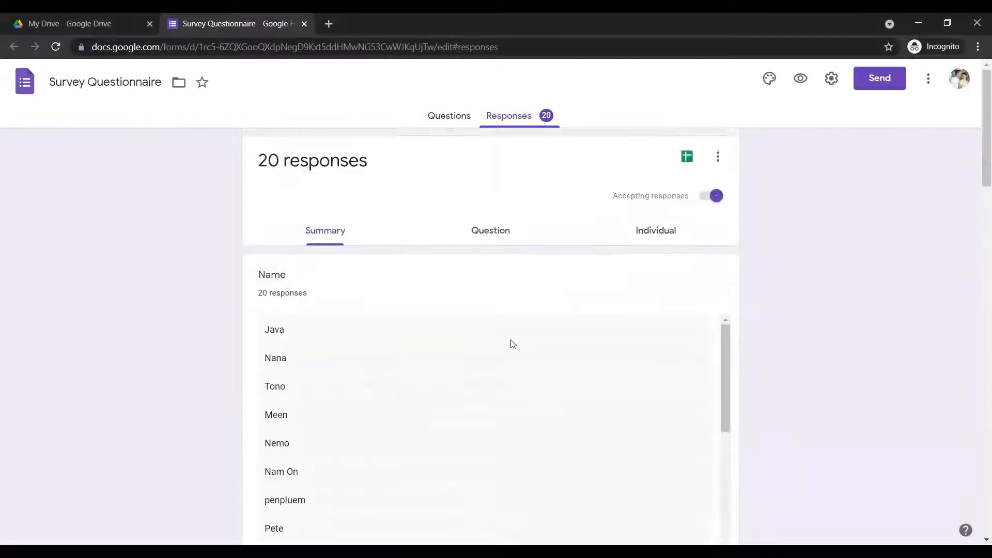
scroll(514, 343, up, 3)
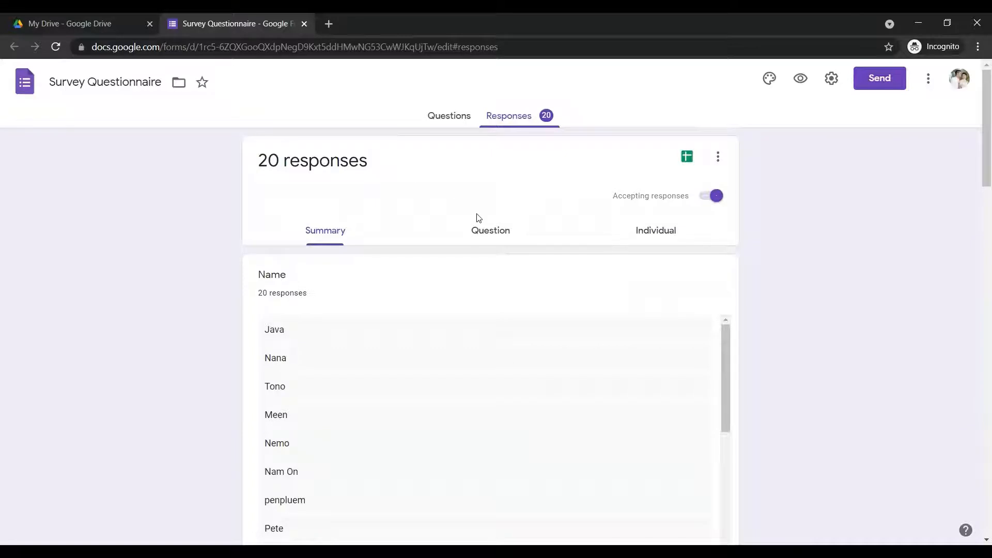
- Open the form responses in Google Sheets and download the spreadsheet as Microsoft Excel (.xlsx)
click(686, 159)
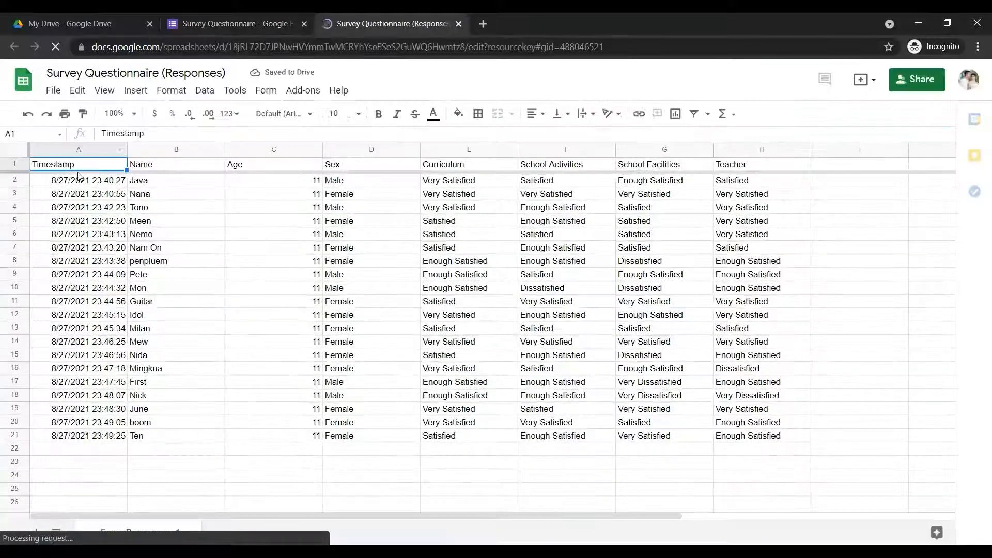
click(51, 92)
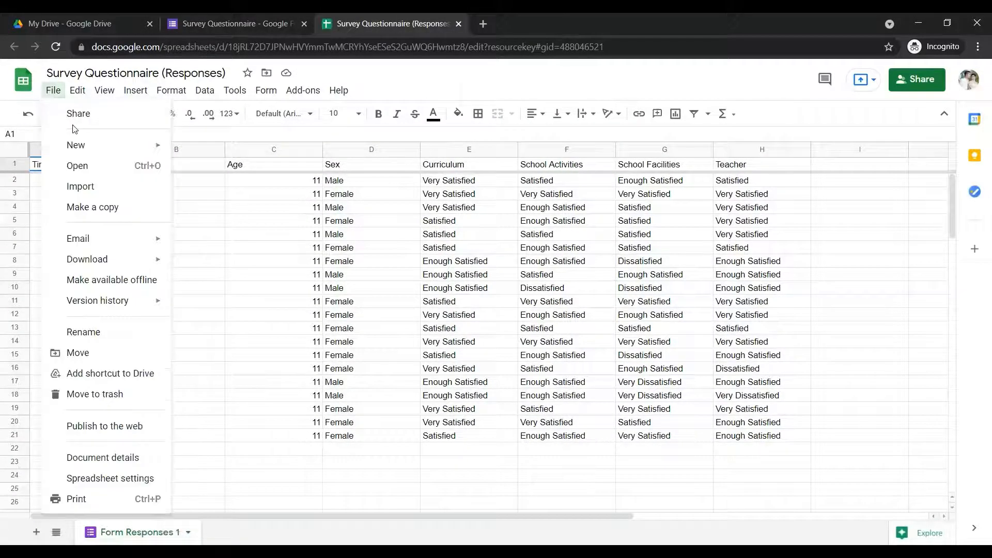
click(50, 92)
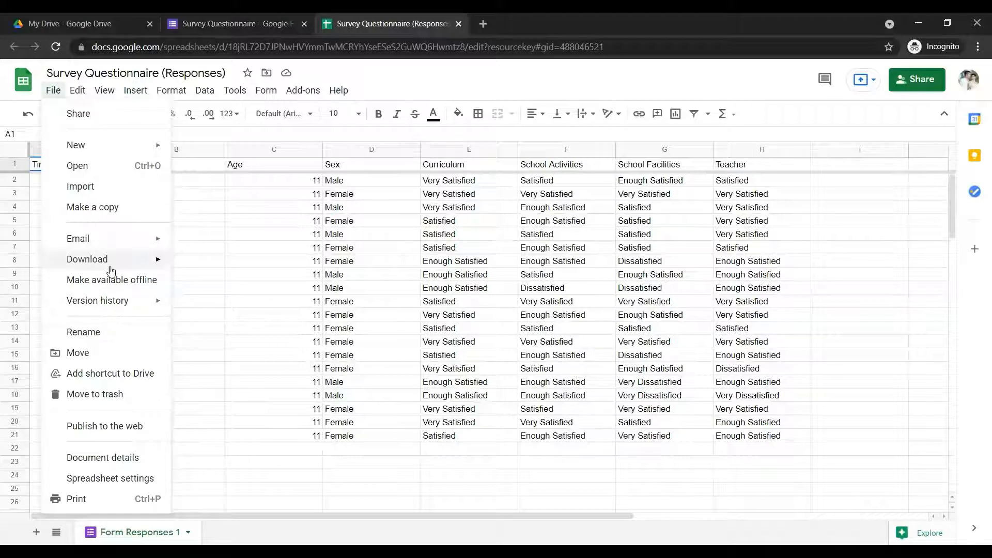
mouse_move(116, 261)
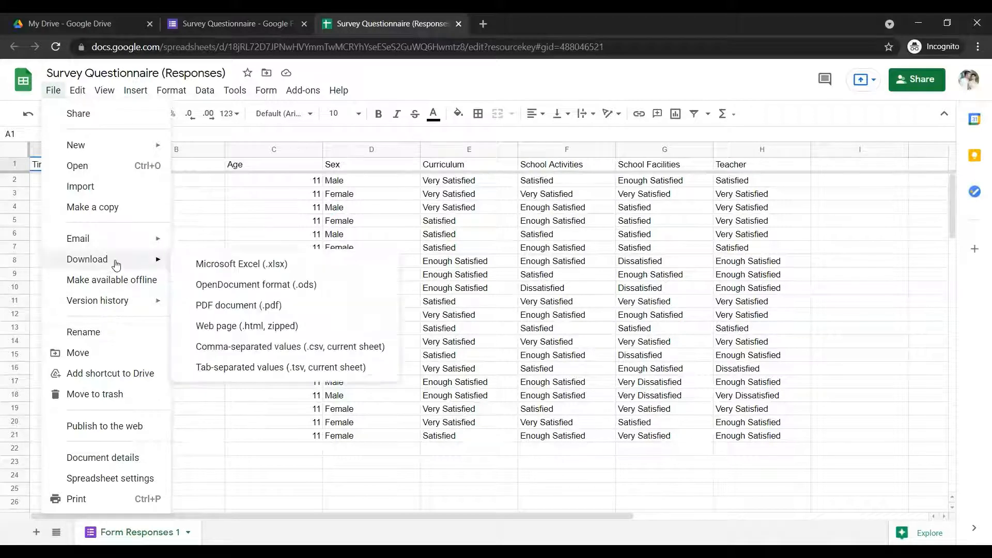
click(215, 266)
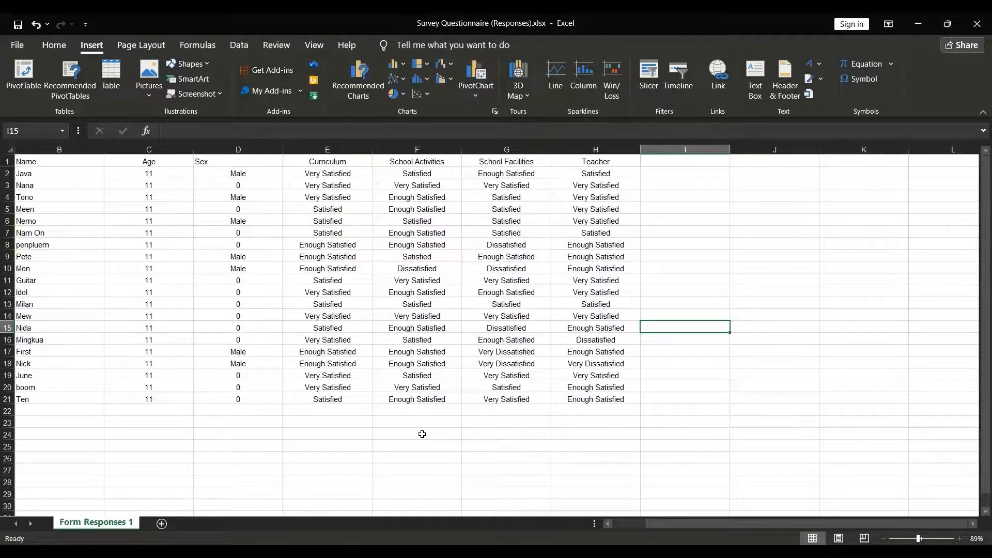
- In the downloaded Excel workbook, enter the label Female in cell J5 with the code 0 in K5
click(709, 207)
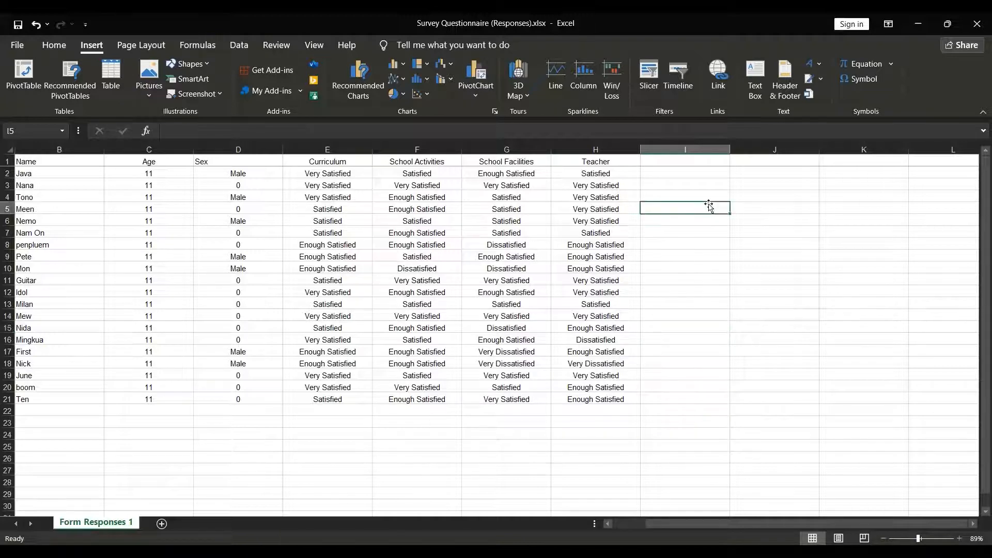
click(750, 209)
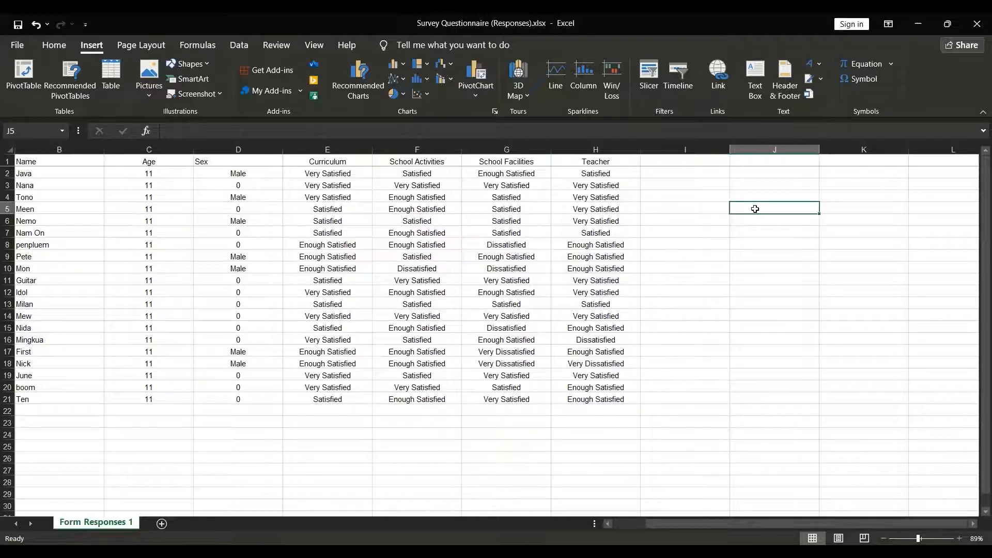
text(Fe)
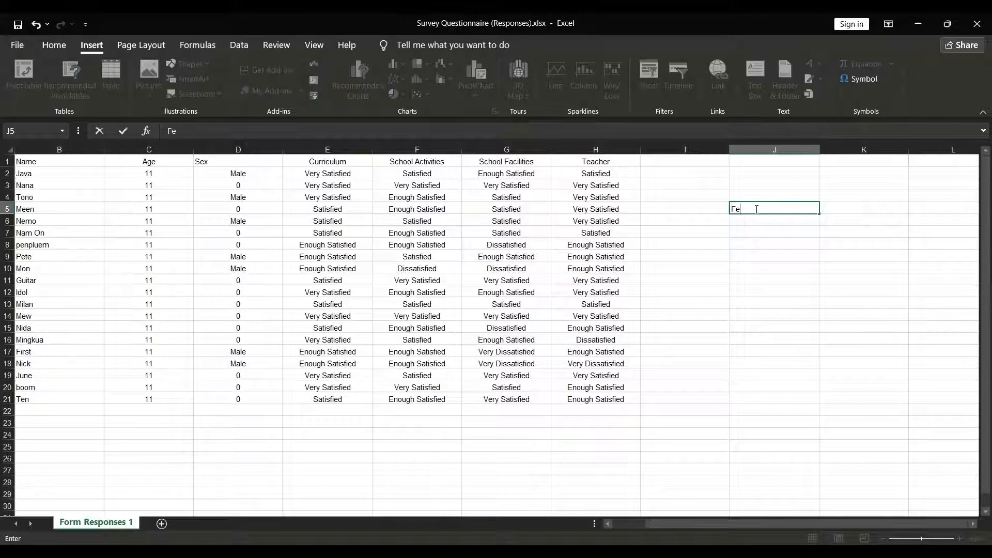
text(male)
key(Tab)
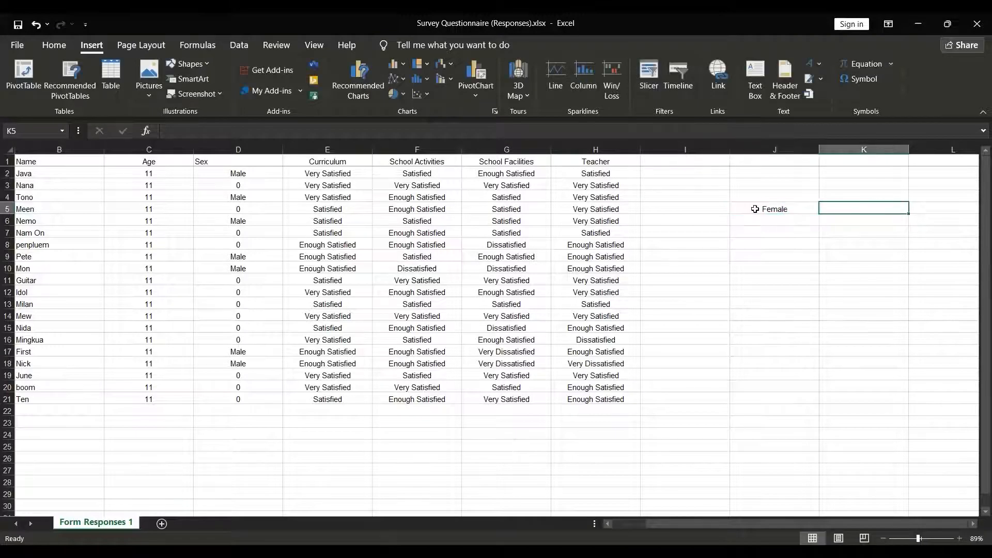
text(0)
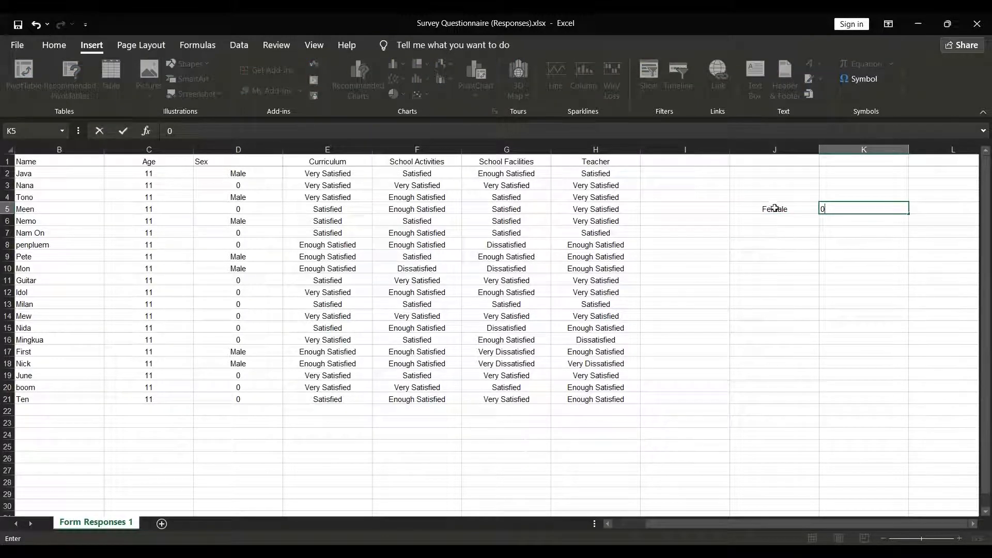
- Enter the label Male in cell J6 with the code 1 in K6
click(777, 223)
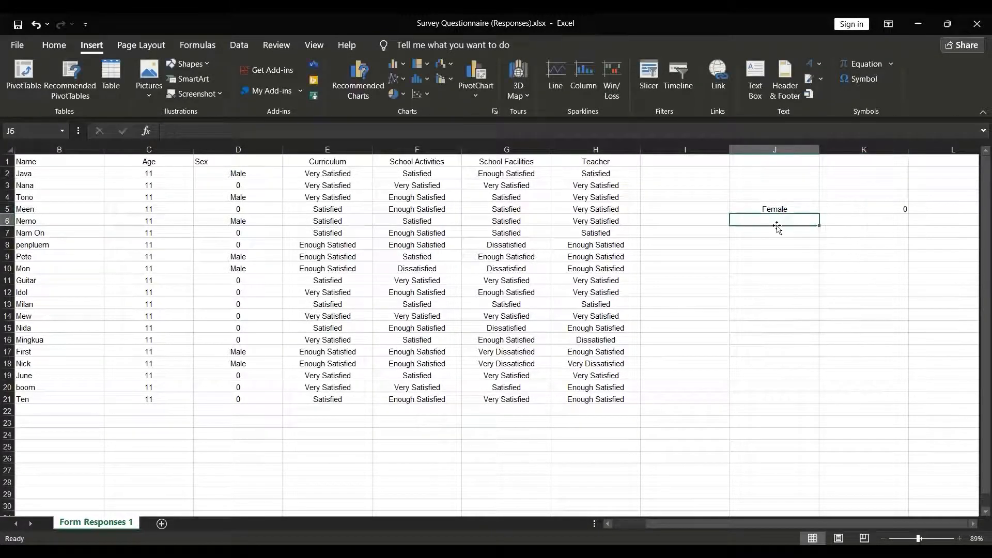
text(Male)
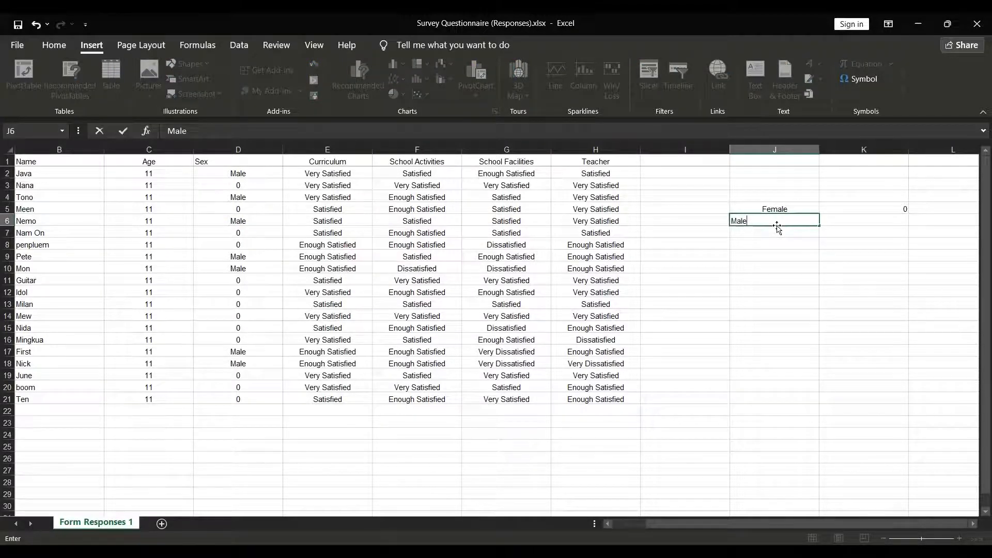
key(Tab)
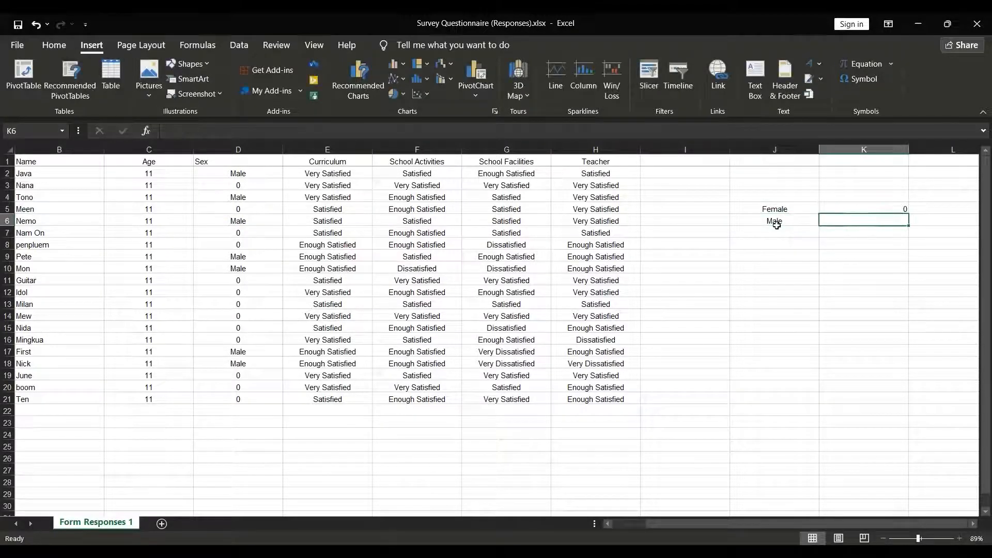
text(1)
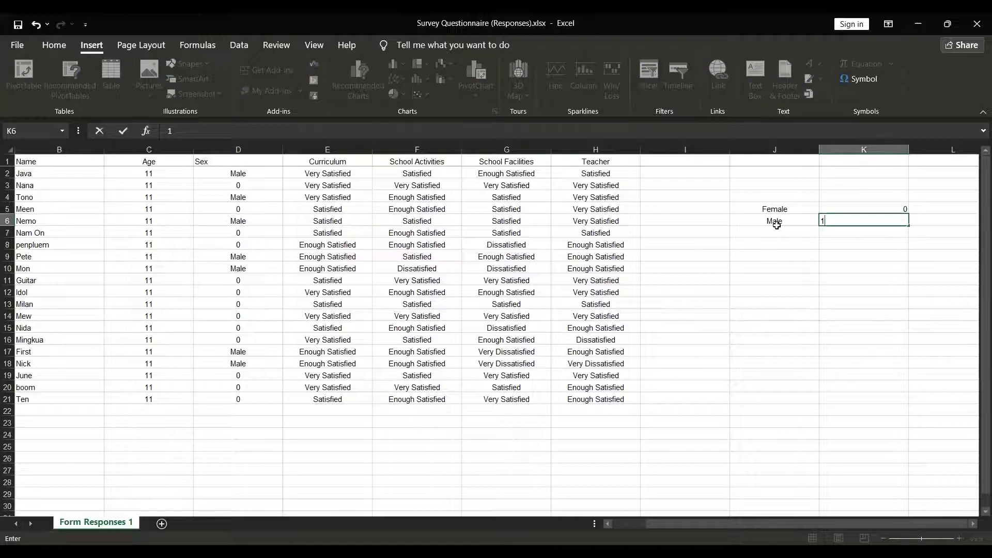
key(Down)
- Enter the label Very Dissatisfied in cell J8 with the code 1 in K8
key(Down)
key(Left)
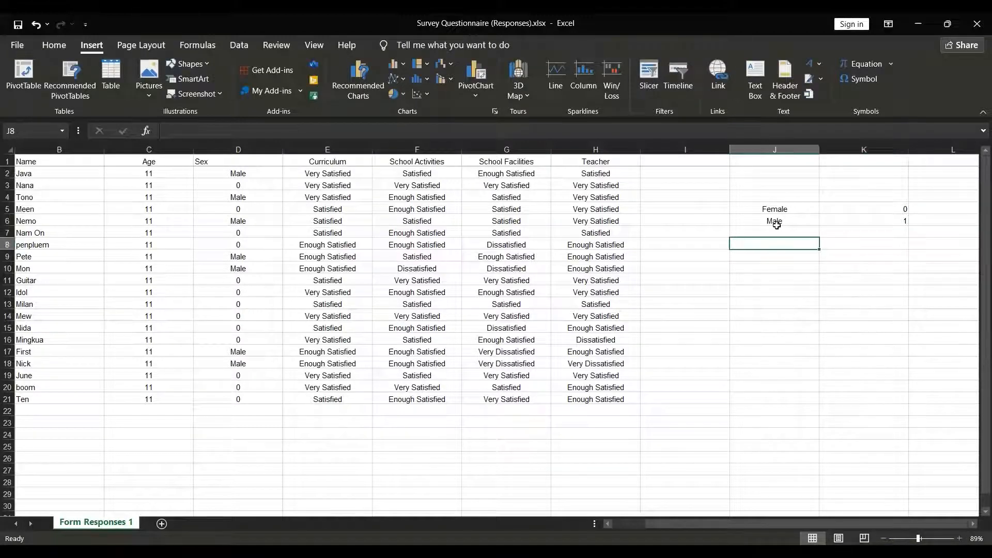
text(Ver)
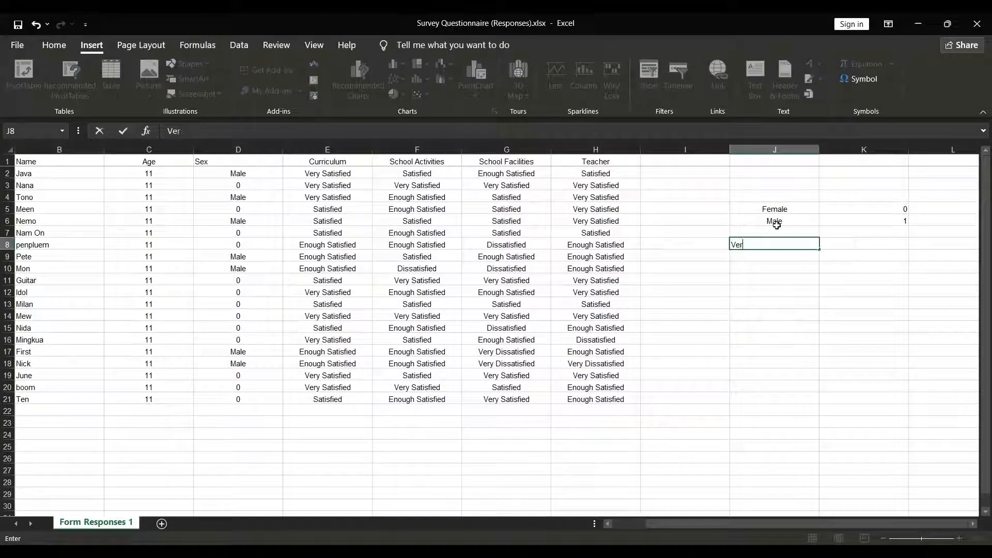
text(y Dissatisfied)
key(Tab)
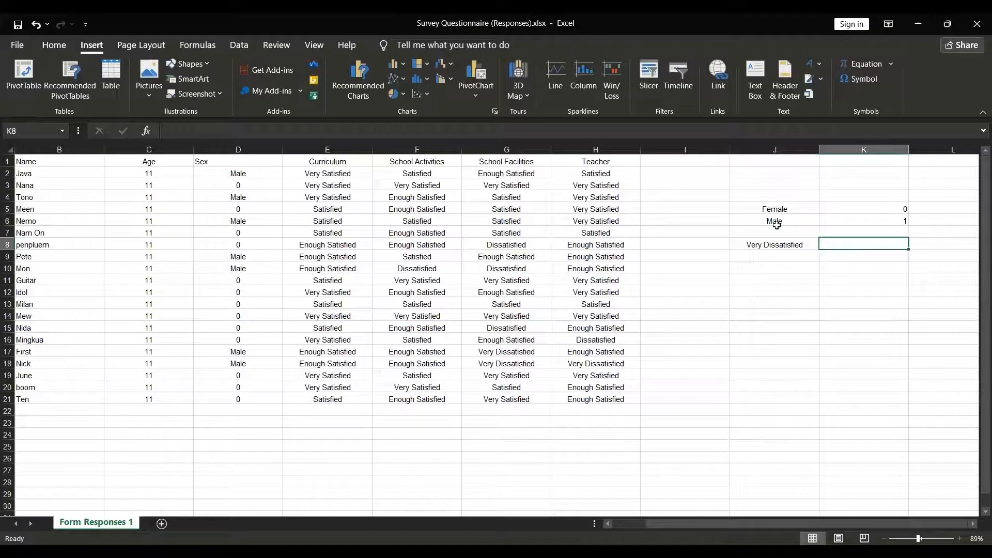
text(1)
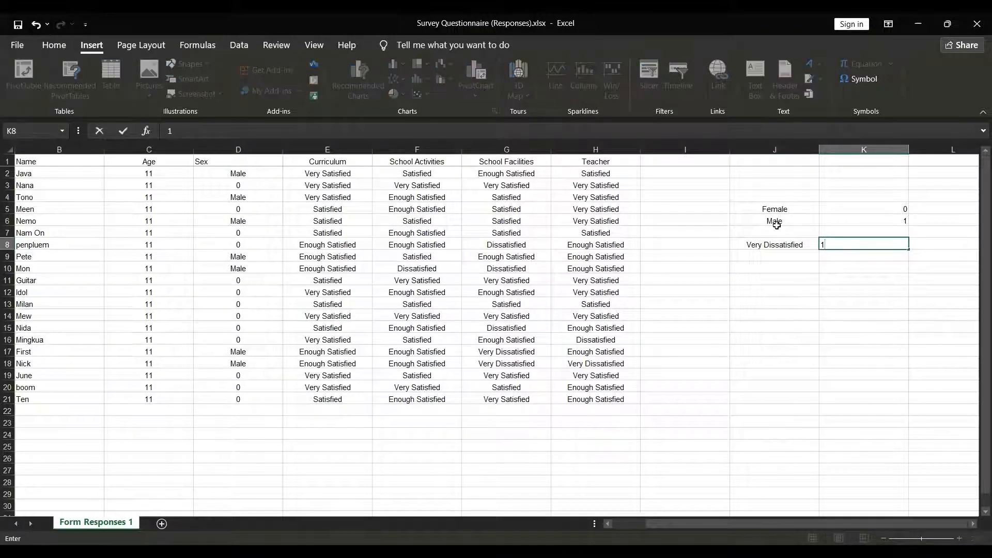
key(Return)
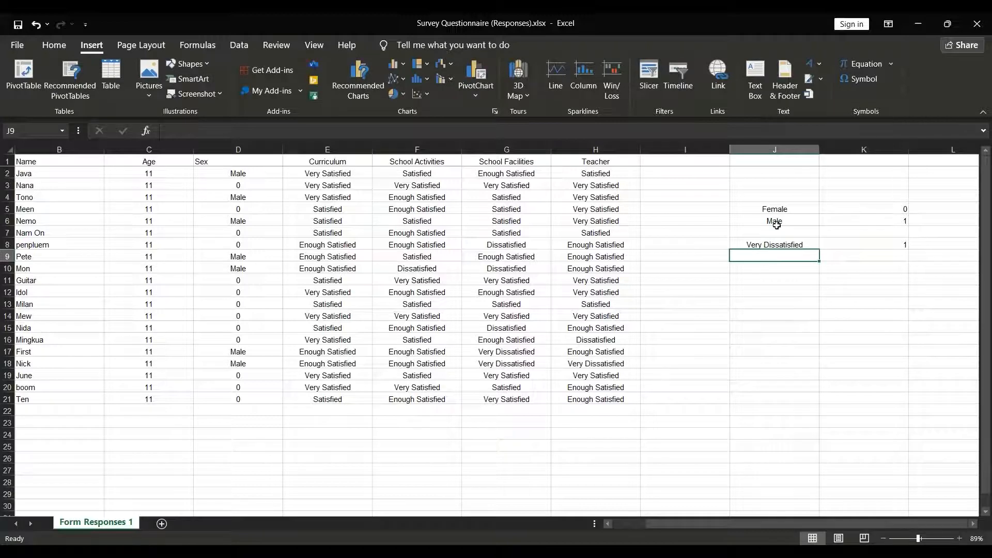
- Enter the label Dissatisfied, with a capital D, in cell J9 and the code 2 in K9
text(dissat)
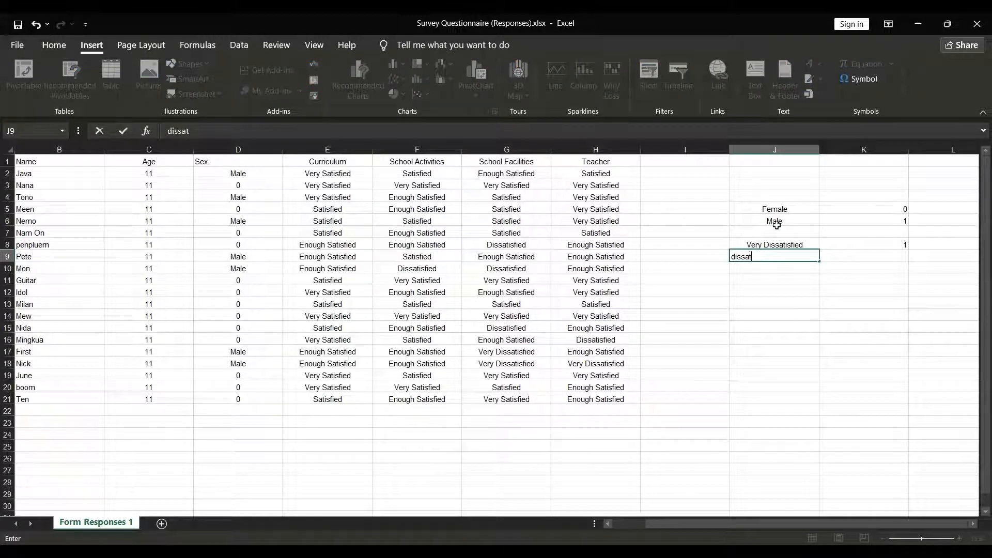
text(isfied)
key(Tab)
text(2)
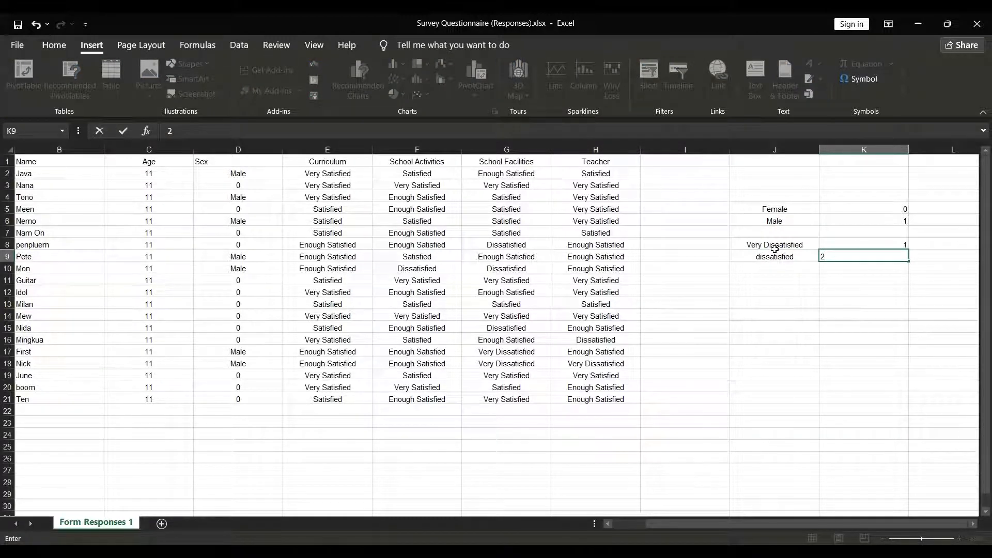
click(763, 258)
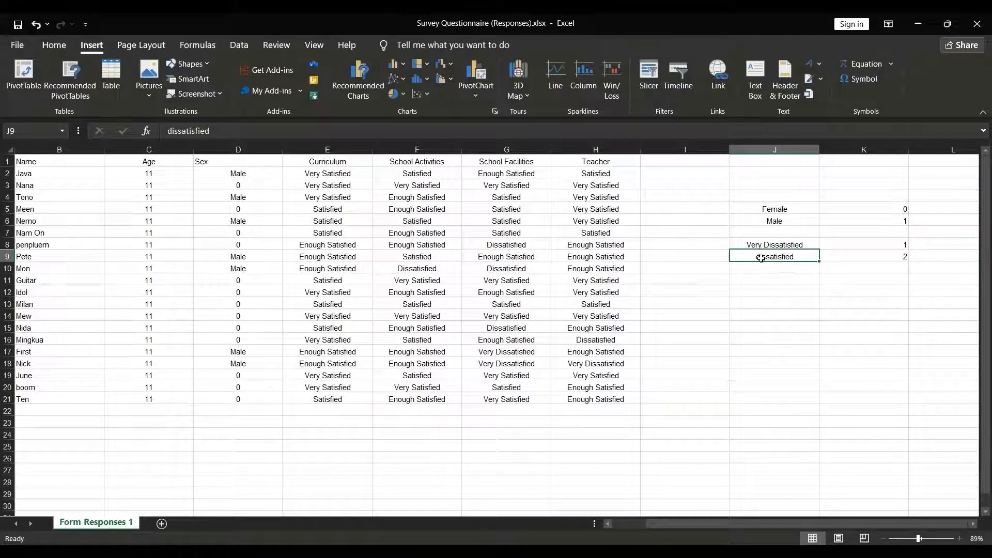
key(BackSpace)
text(D)
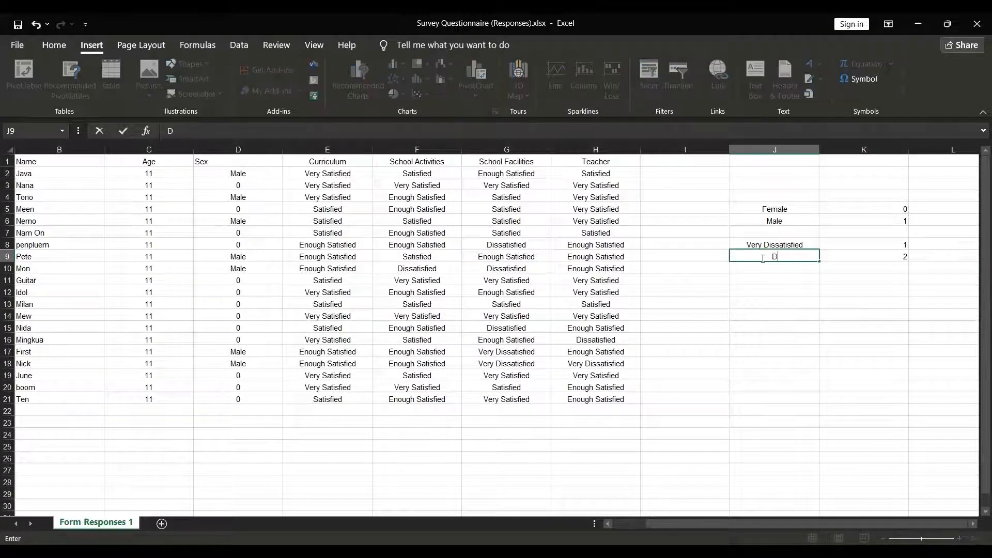
text(issatisfied)
- Enter the label Enough Satisfied in cell J10 with the code 3 in K10
click(771, 267)
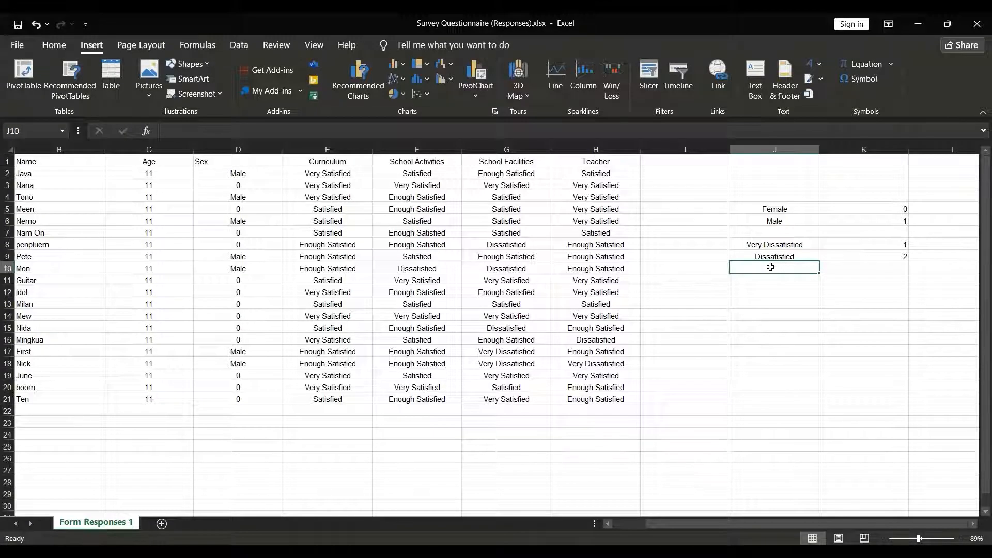
text(Enou)
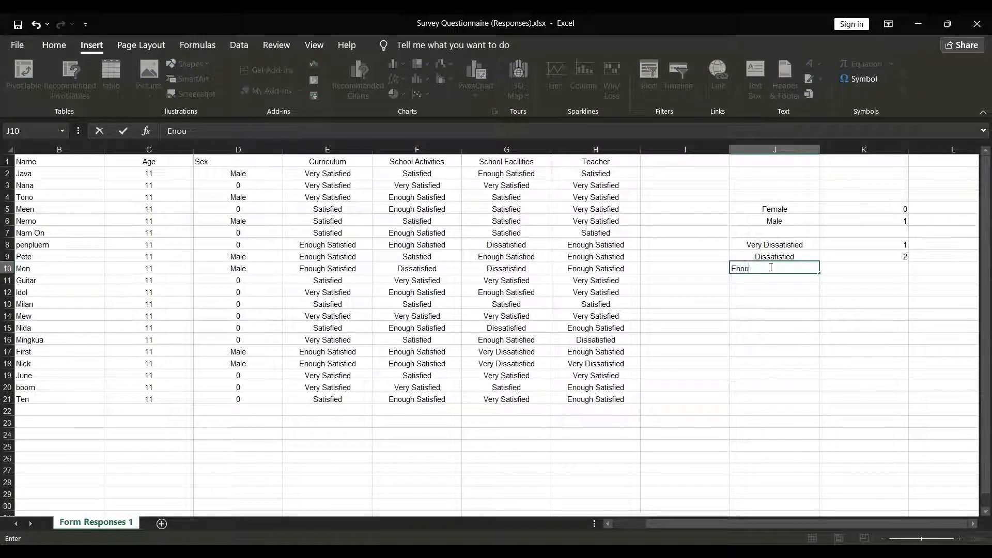
text(gh Satisfied)
key(Tab)
text(3)
key(Return)
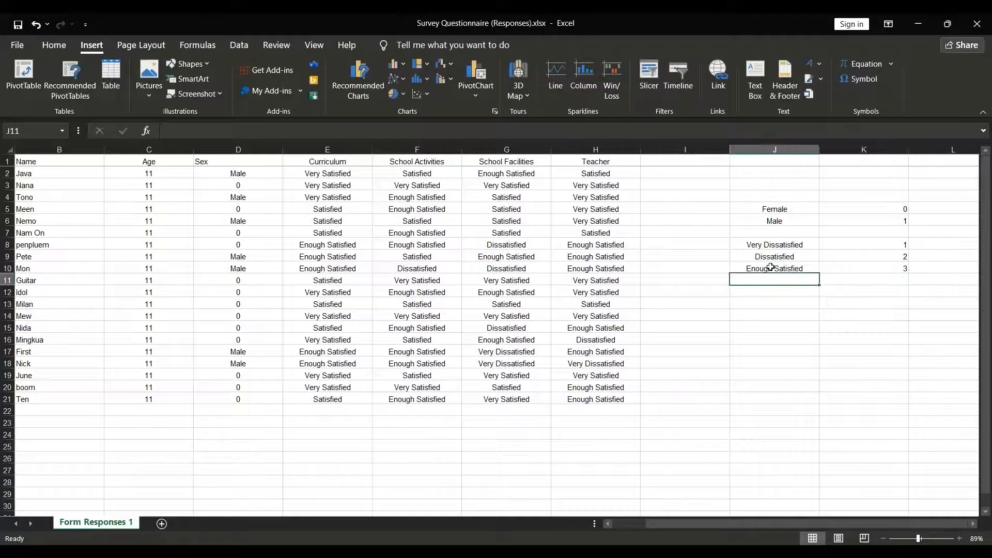
text(sati)
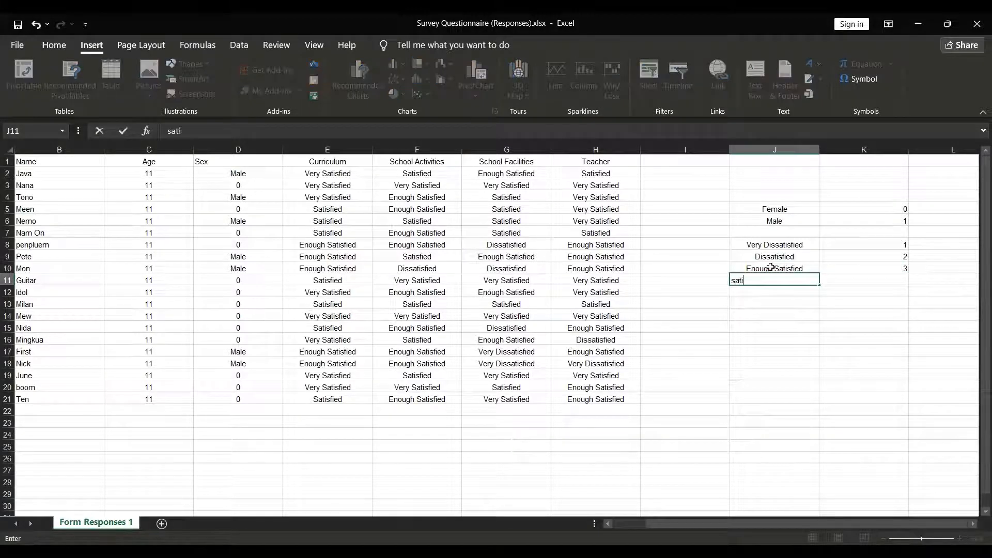
text(sfied)
key(BackSpace)
key(BackSpace)
key(BackSpace)
key(BackSpace)
key(BackSpace)
key(BackSpace)
key(BackSpace)
key(BackSpace)
key(BackSpace)
text(satis)
key(BackSpace)
key(BackSpace)
key(BackSpace)
key(BackSpace)
key(BackSpace)
- Enter the label Satisfied in cell J11 with the code 4 in K11
text(Satisfied)
key(Tab)
text(4)
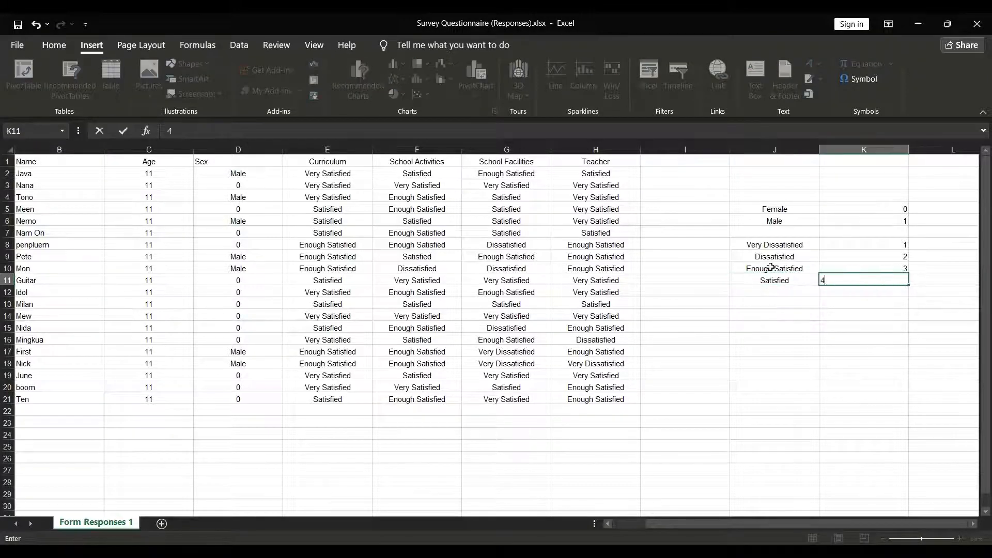
key(Return)
key(Left)
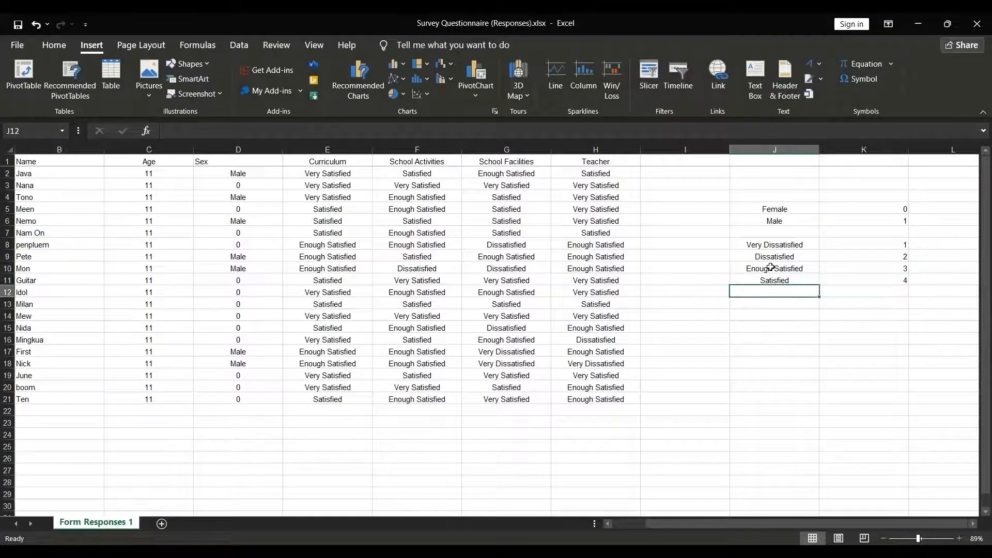
text(Very)
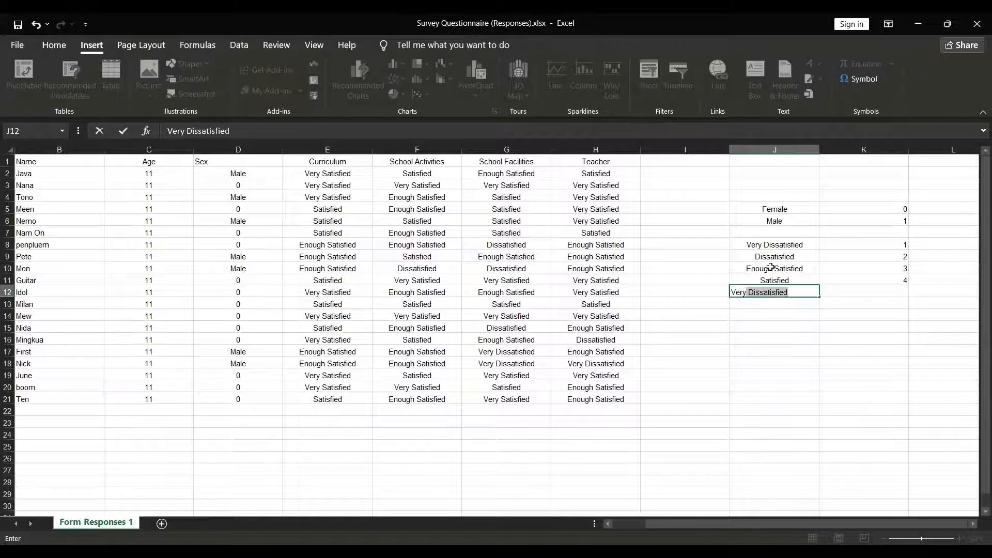
key(BackSpace)
key(BackSpace)
text(Satis)
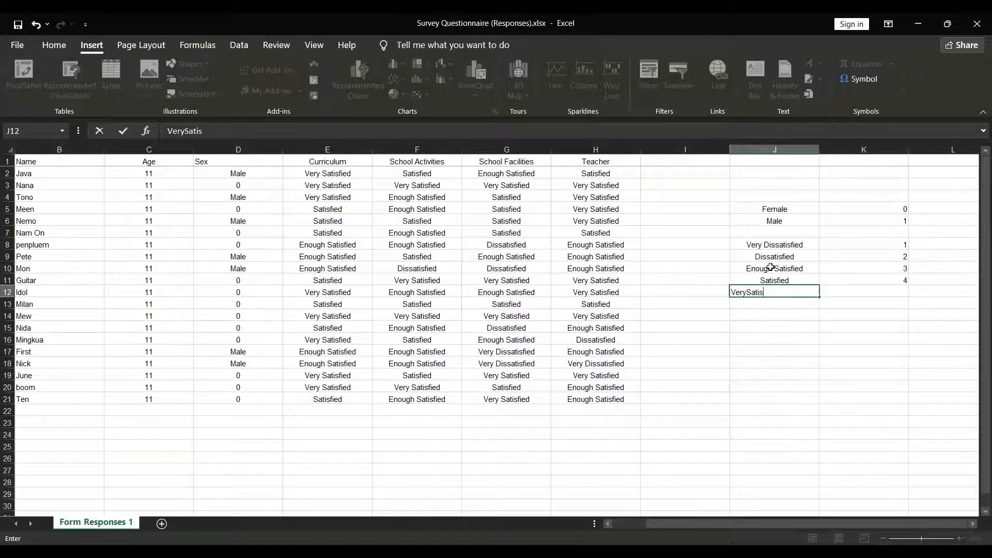
text(fied)
key(Left)
key(Left)
key(Right)
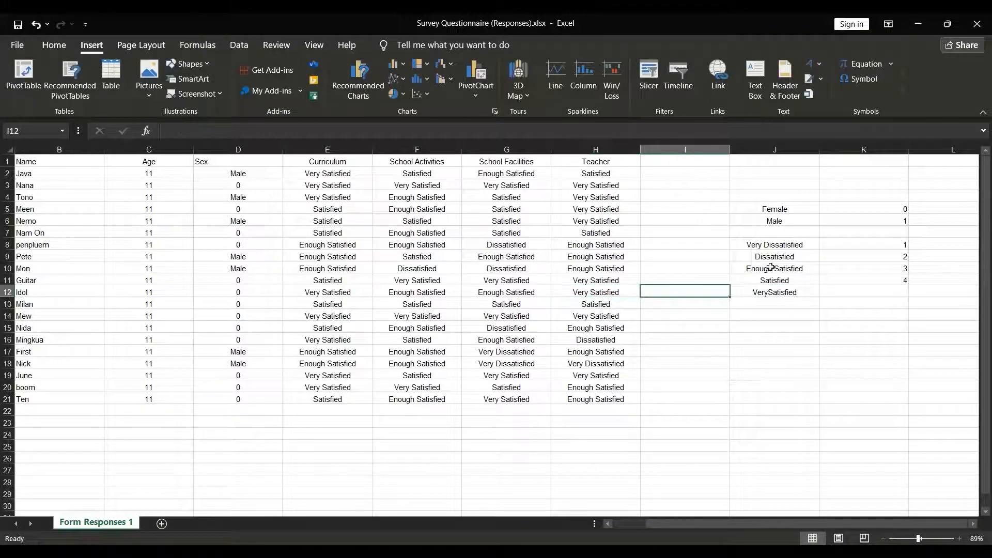
key(Right)
key(BackSpace)
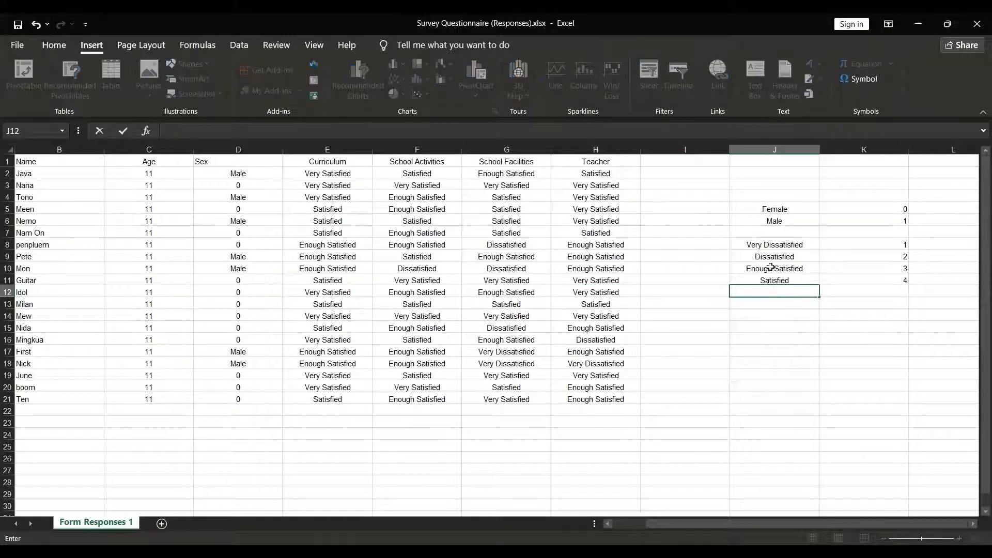
- Enter the label Very Satisfied in cell J12 with the code 5 in K12
text(Very)
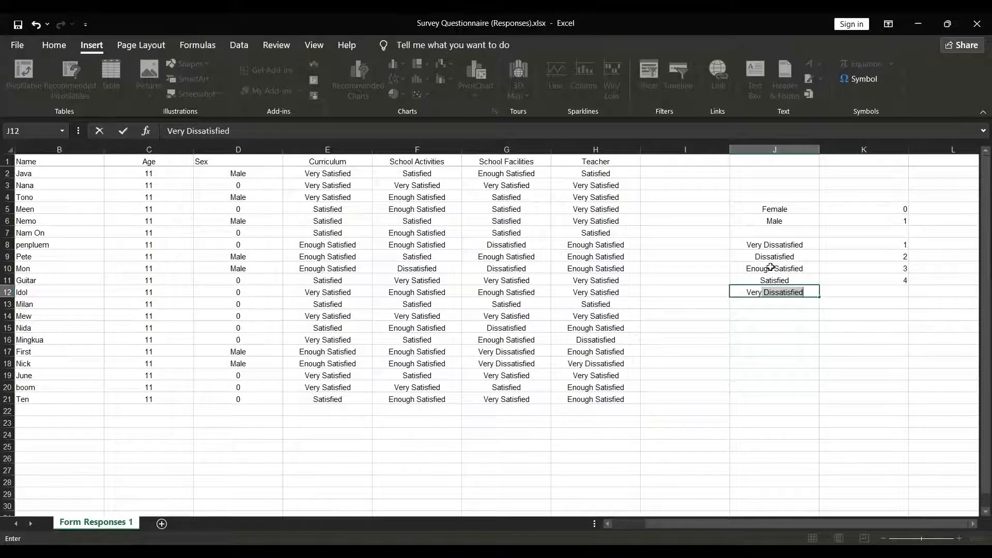
text( D)
key(BackSpace)
key(BackSpace)
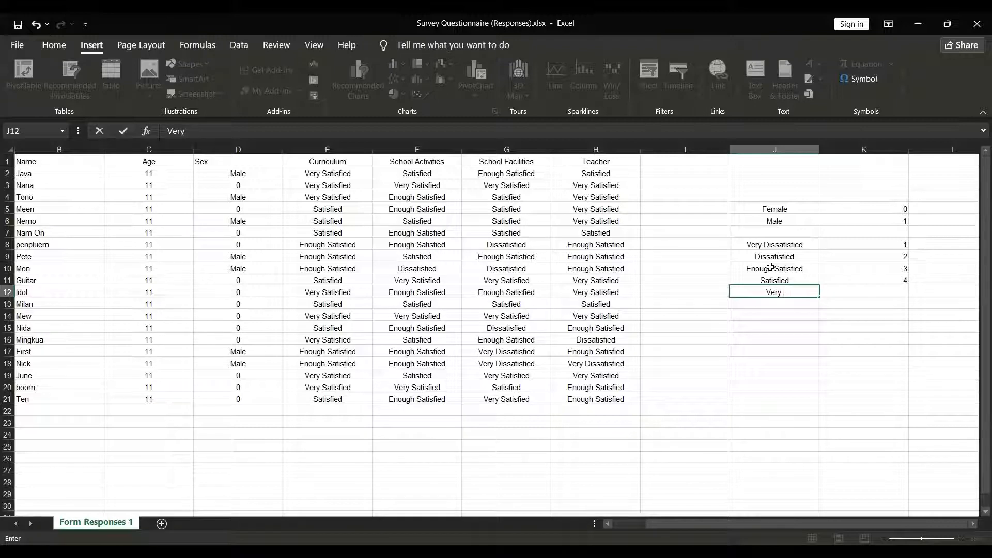
text(Satisfied)
key(Tab)
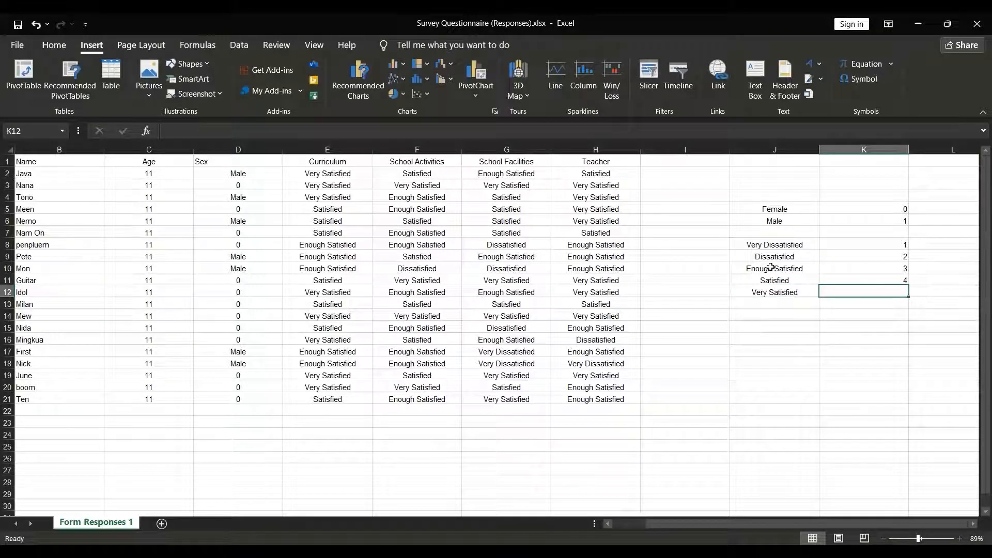
text(5)
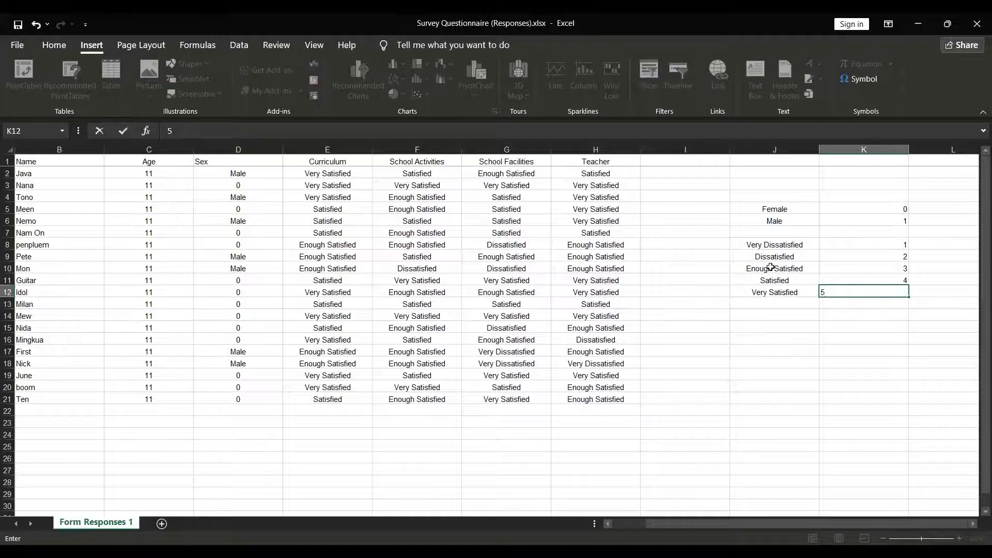
key(Return)
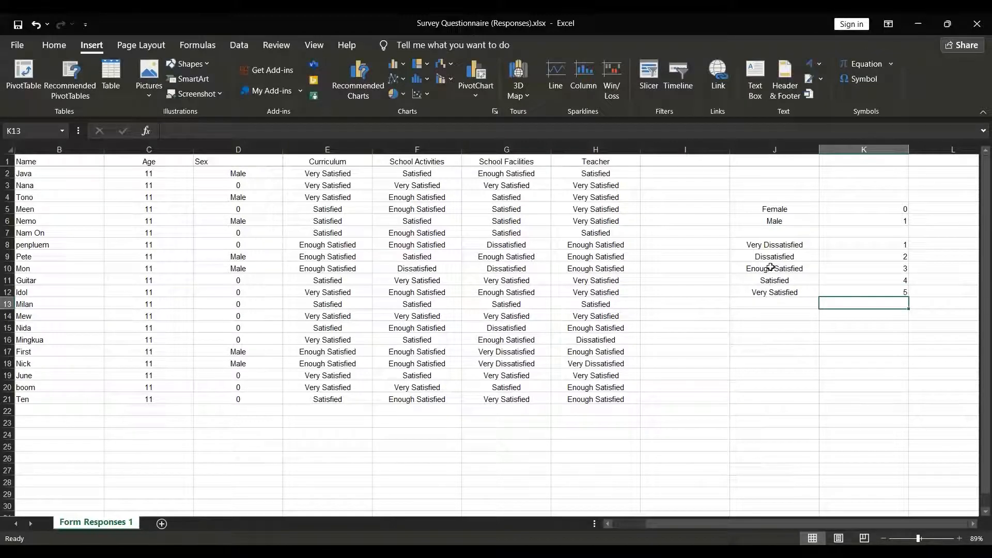
click(766, 209)
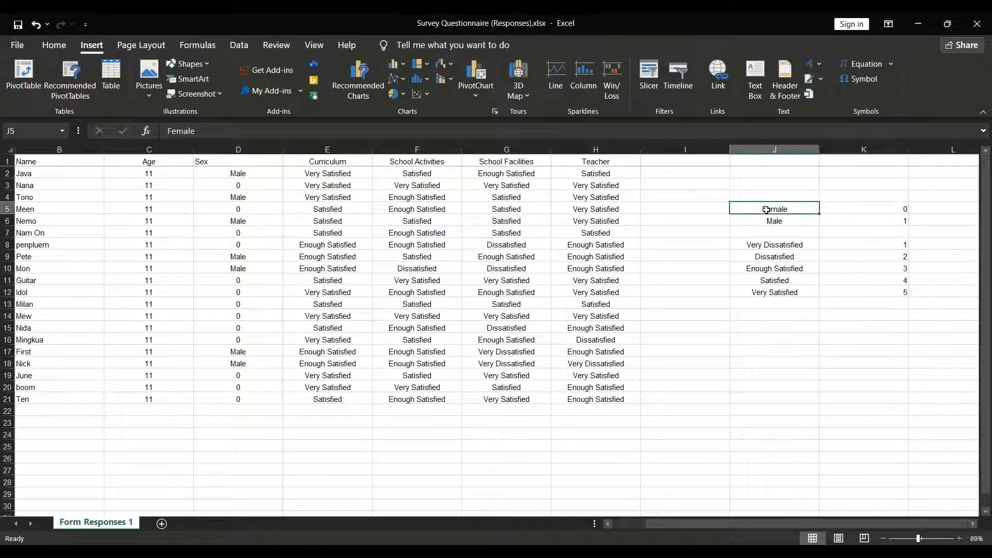
shift+click(794, 223)
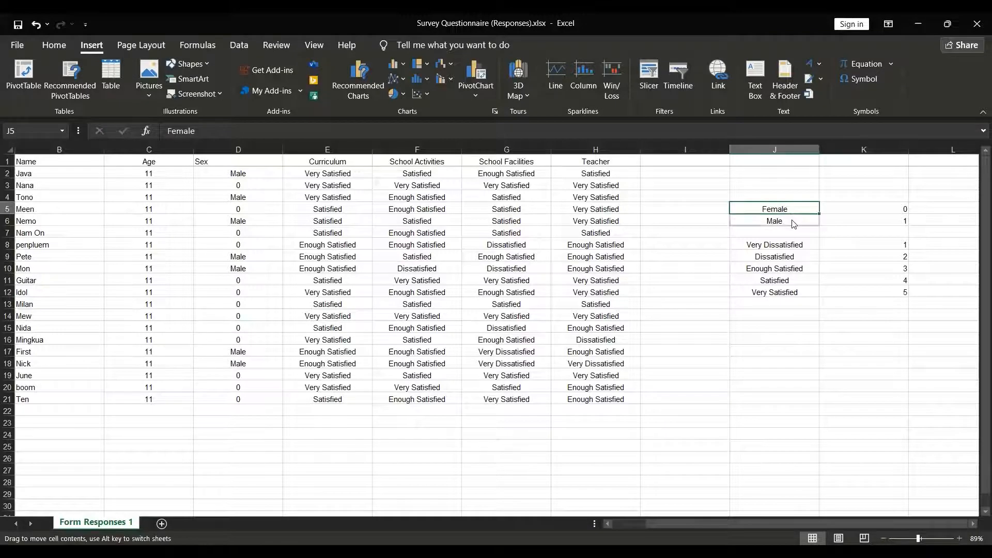
drag(789, 208, 782, 295)
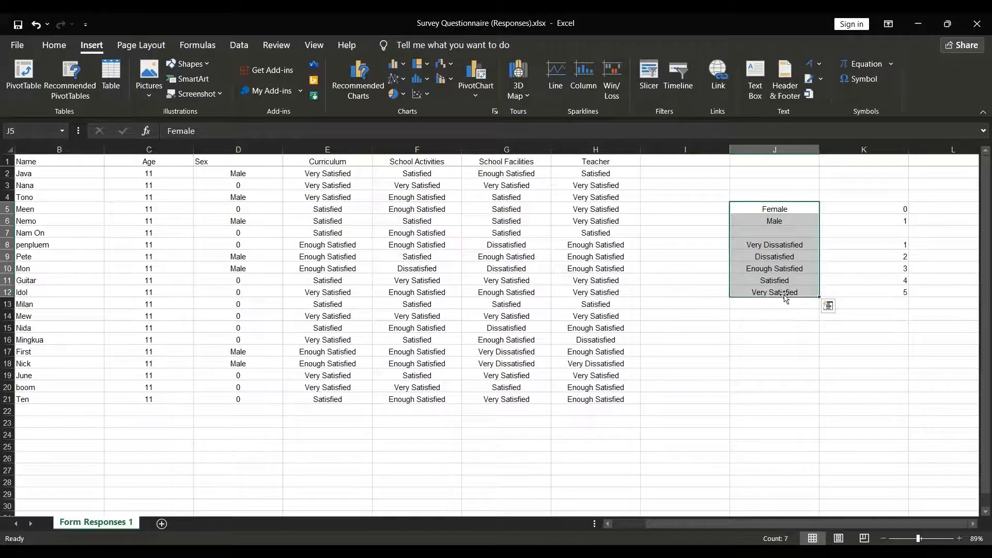
click(840, 205)
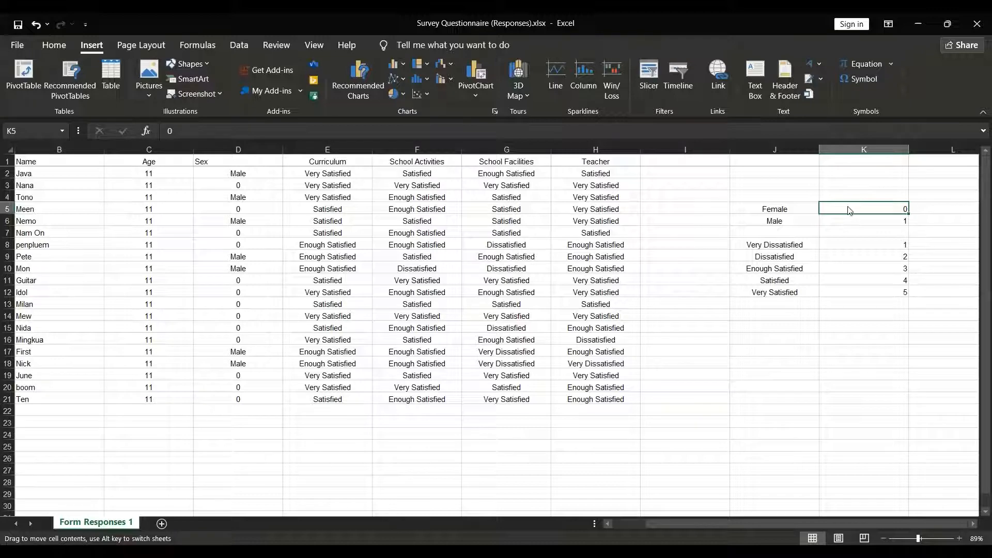
drag(837, 206, 854, 292)
click(828, 313)
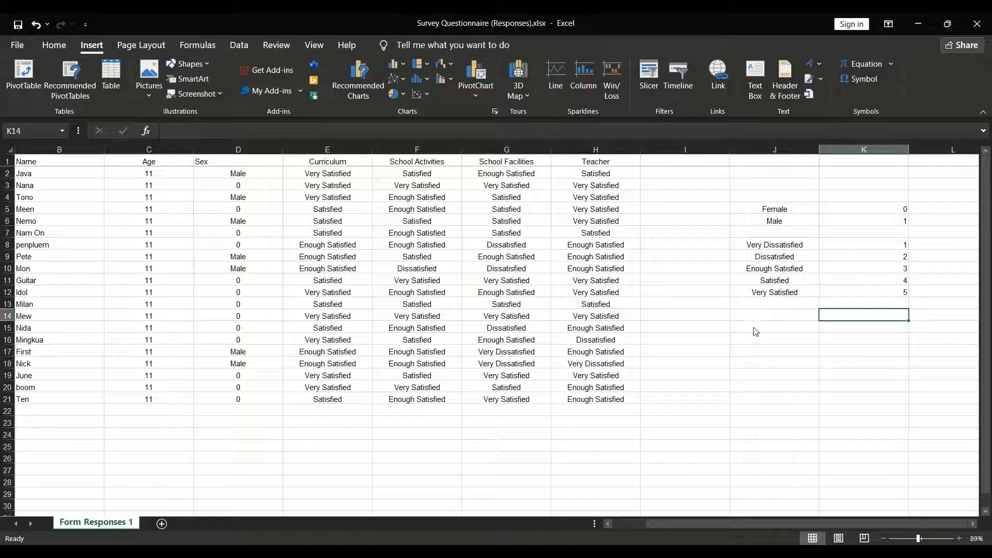
- Replace every occurrence of Female with 0 throughout the sheet using Find and Replace
key(ctrl+f)
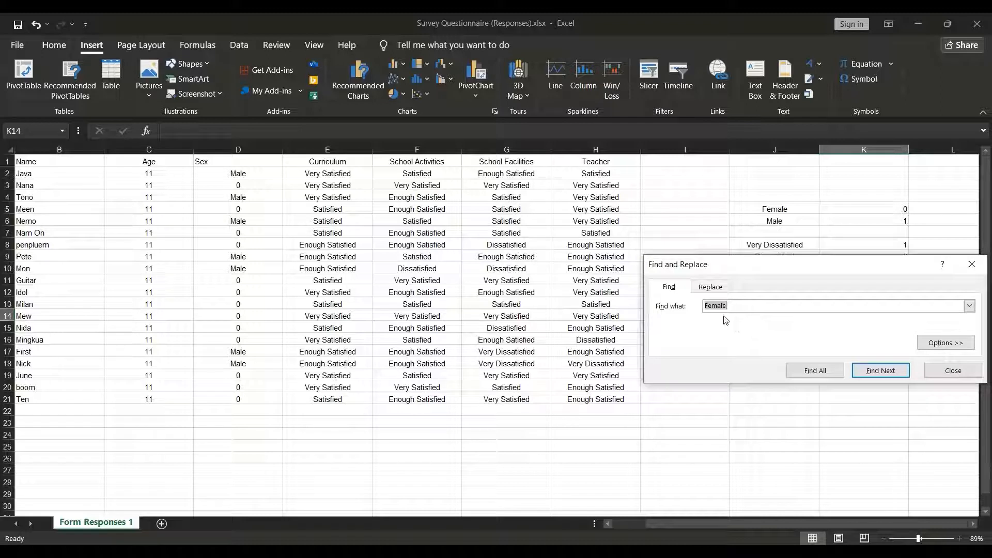
click(667, 288)
click(712, 287)
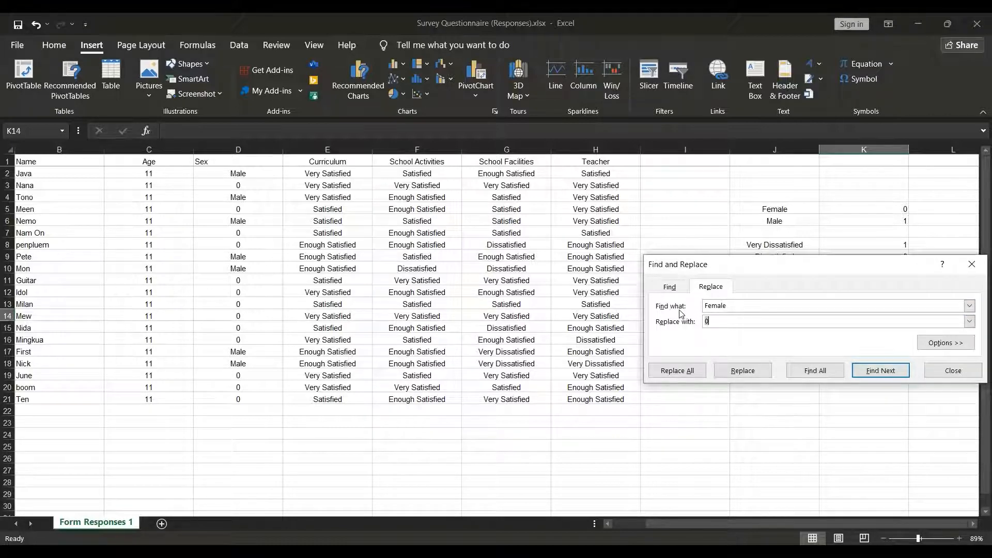
click(721, 305)
click(731, 321)
click(677, 371)
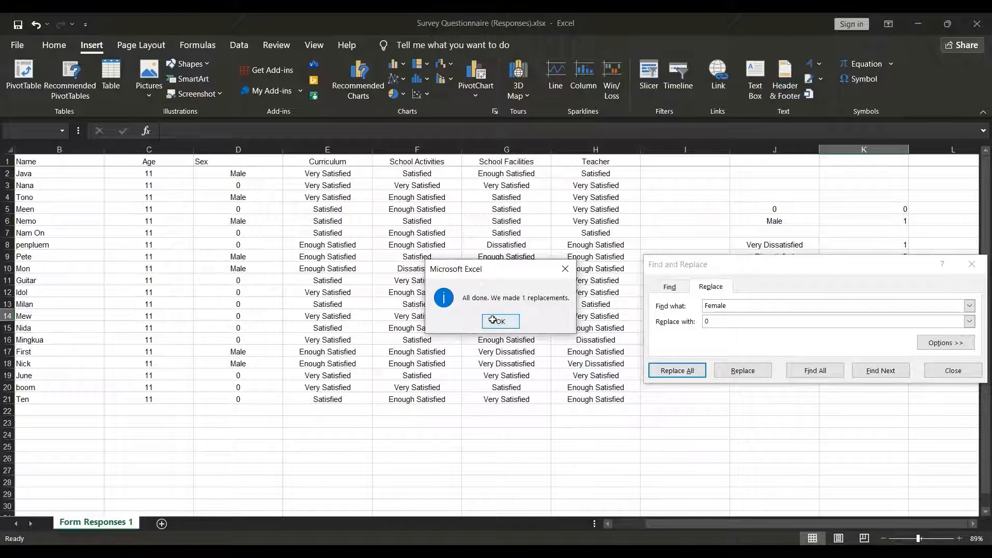
click(493, 320)
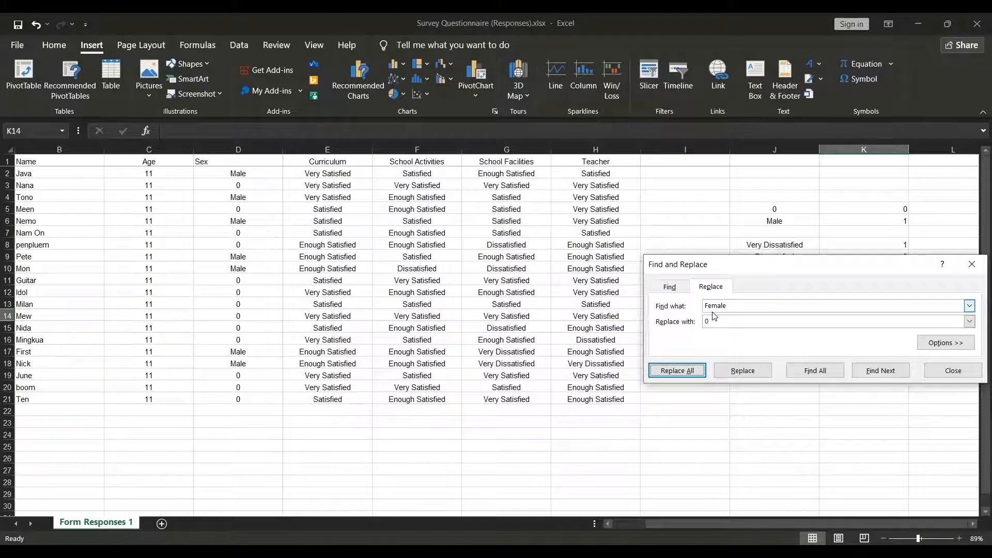
- Replace every occurrence of Male with 1 throughout the sheet
click(738, 307)
key(BackSpace)
key(BackSpace)
key(BackSpace)
key(BackSpace)
key(BackSpace)
key(BackSpace)
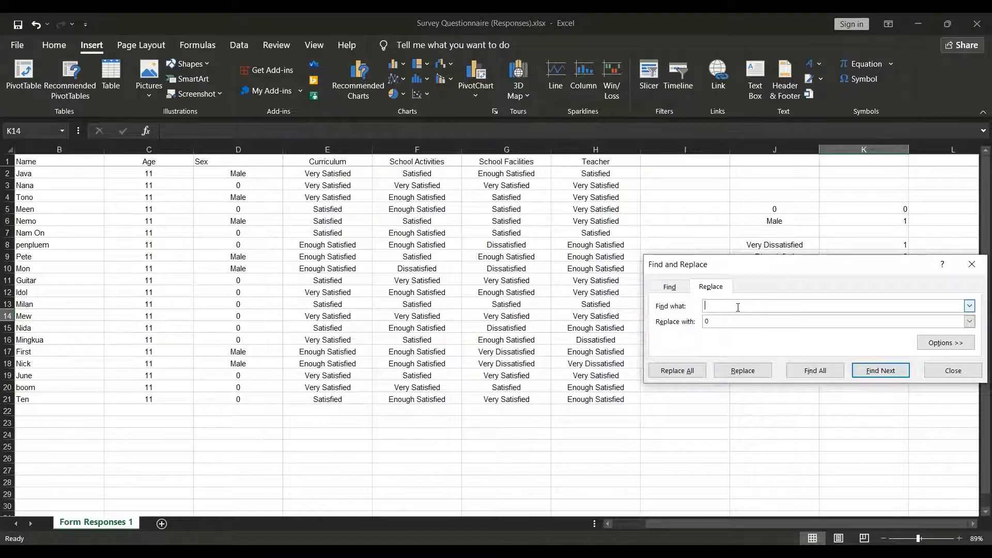
text(Male)
click(682, 370)
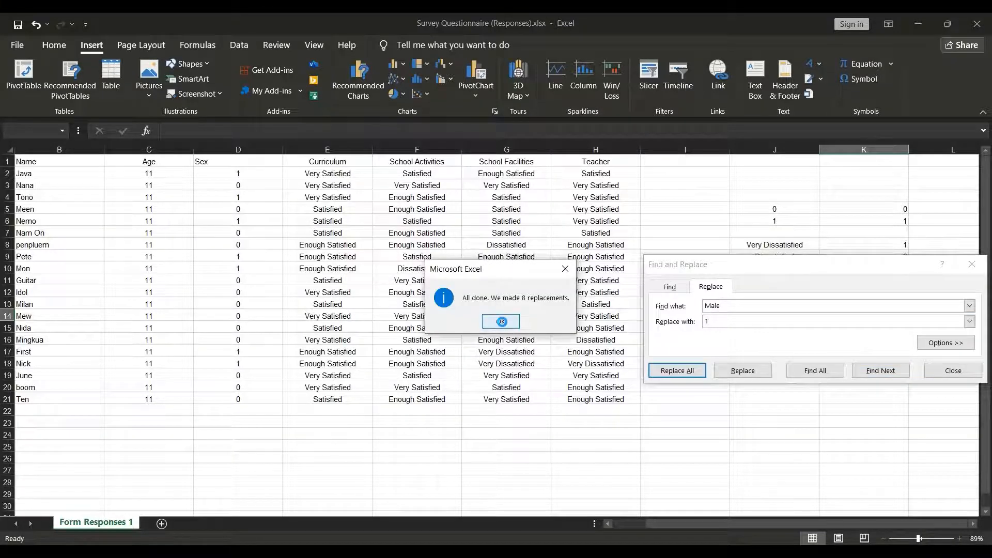
- Replace every occurrence of Very Satisfied with 5 throughout the sheet
click(501, 321)
click(732, 303)
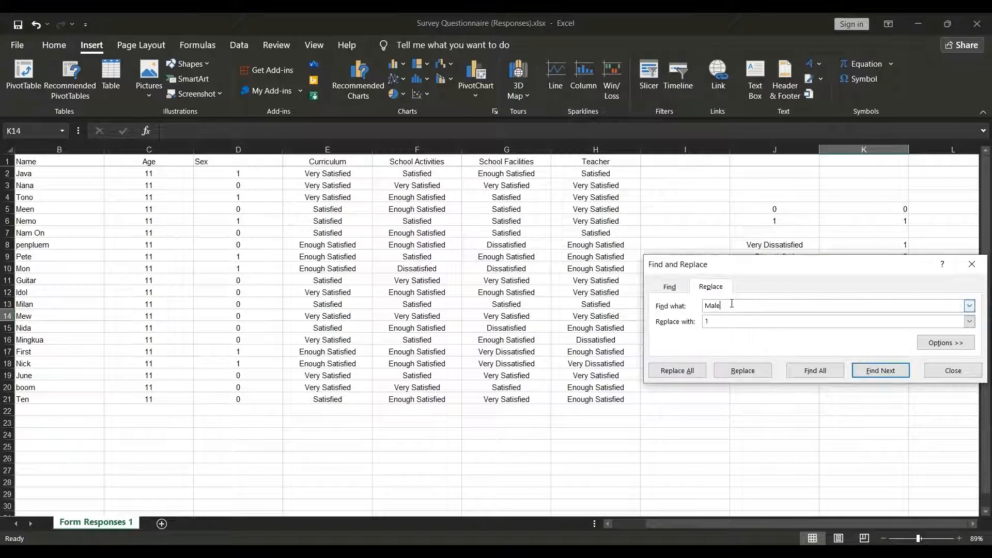
key(BackSpace)
key(BackSpace)
key(BackSpace)
key(BackSpace)
text(Very Satisfi)
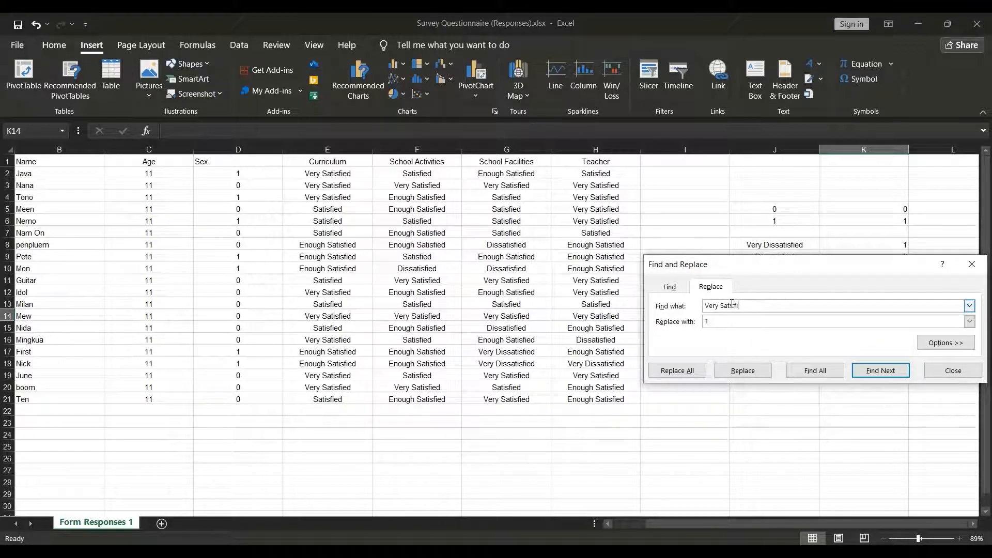
text(ed)
click(728, 319)
text(5)
click(684, 371)
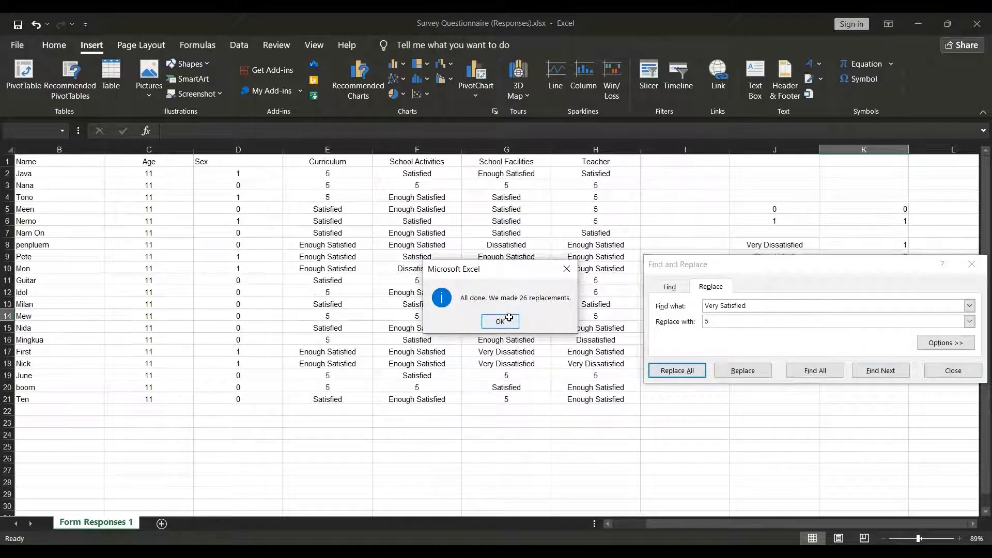
click(509, 317)
- Replace every occurrence of Enough Satisfied with 3 throughout the sheet
click(748, 307)
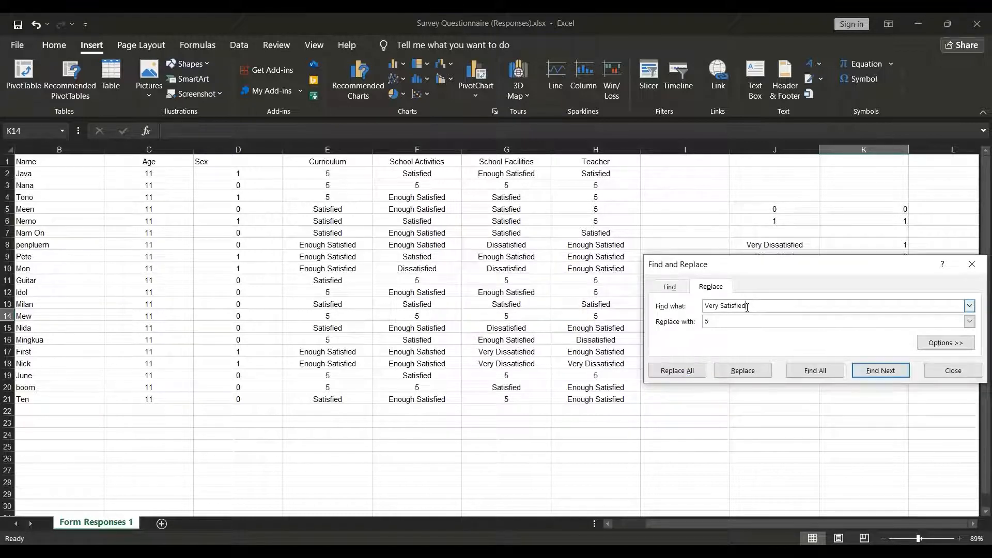
key(BackSpace)
key(BackSpace)
key(BackSpace)
key(BackSpace)
key(BackSpace)
key(BackSpace)
key(BackSpace)
key(BackSpace)
key(BackSpace)
key(BackSpace)
key(BackSpace)
key(BackSpace)
key(BackSpace)
key(BackSpace)
text(Enough Satisfied)
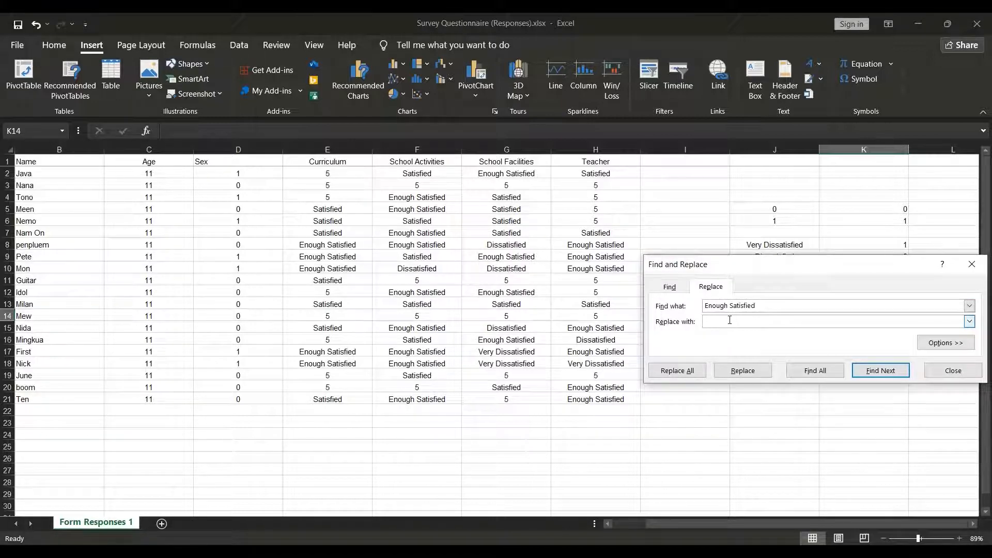
text(3)
click(677, 371)
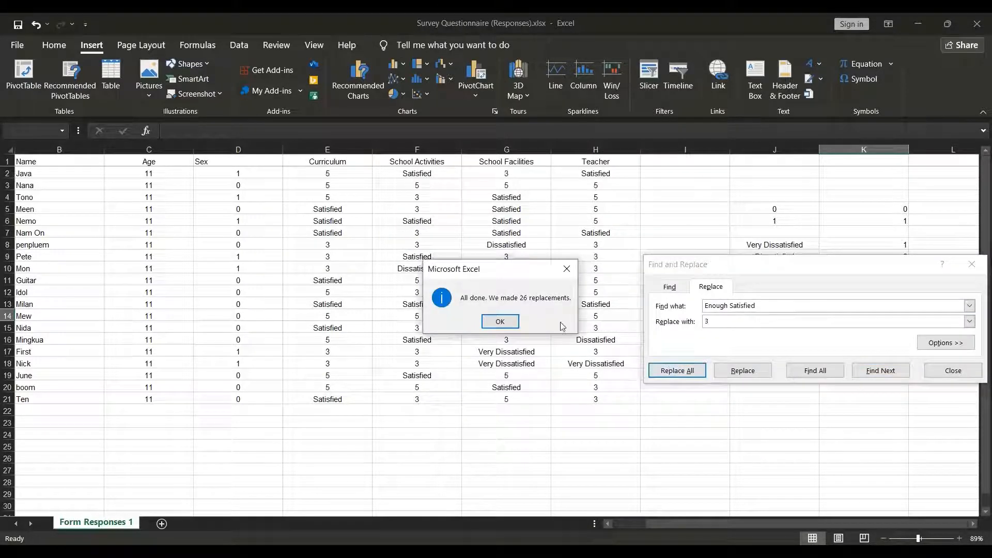
click(504, 322)
- Try to replace every occurrence of Satisfied with 4 throughout the sheet
click(757, 305)
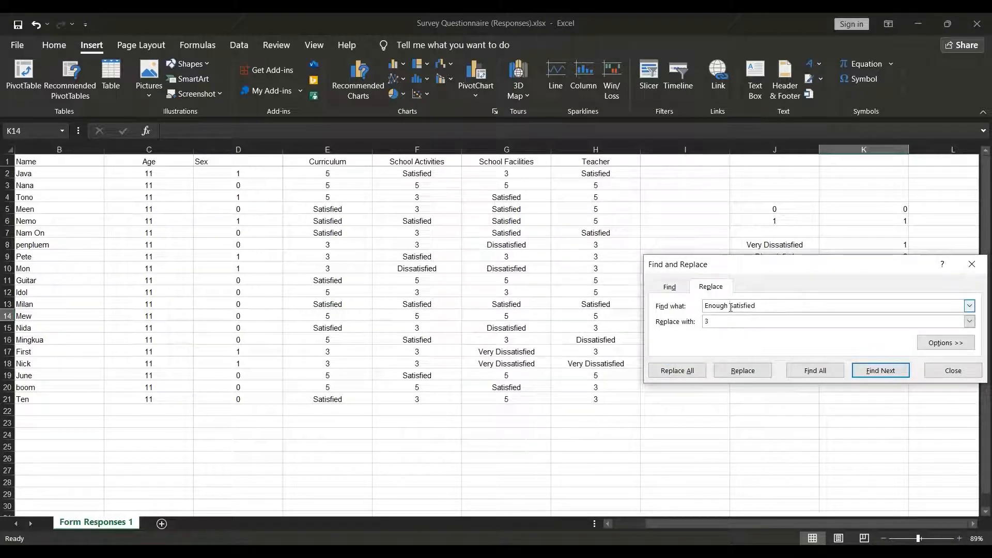
drag(731, 307, 704, 306)
key(BackSpace)
click(678, 370)
click(510, 319)
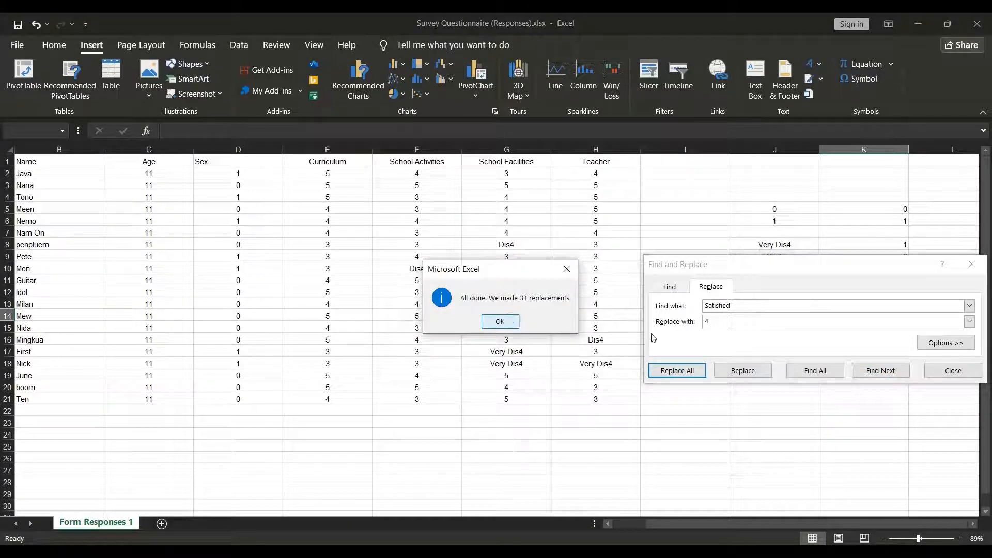
- Empty the search term, close Find and Replace, and undo the last replacement of Satisfied
click(743, 306)
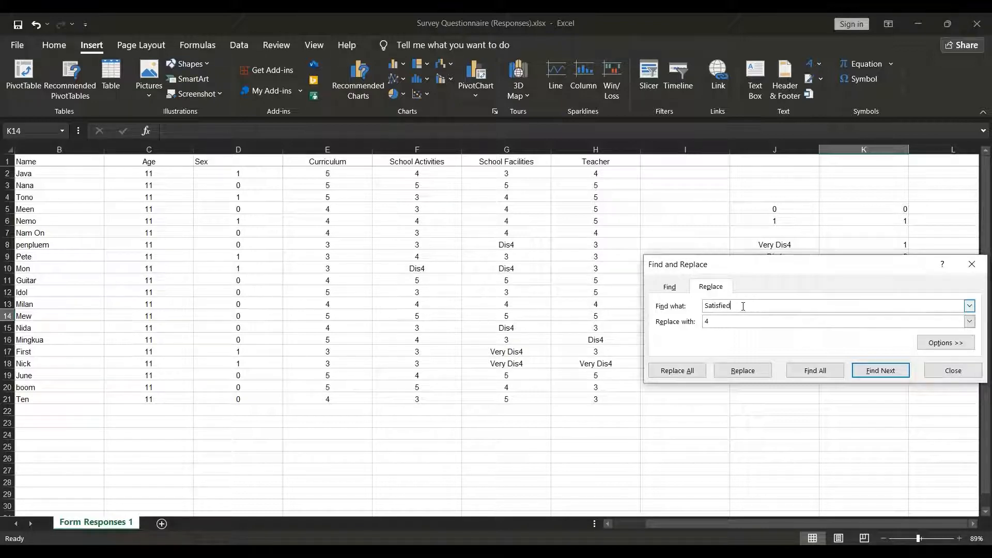
key(BackSpace)
key(BackSpace)
key(BackSpace)
key(BackSpace)
key(BackSpace)
key(BackSpace)
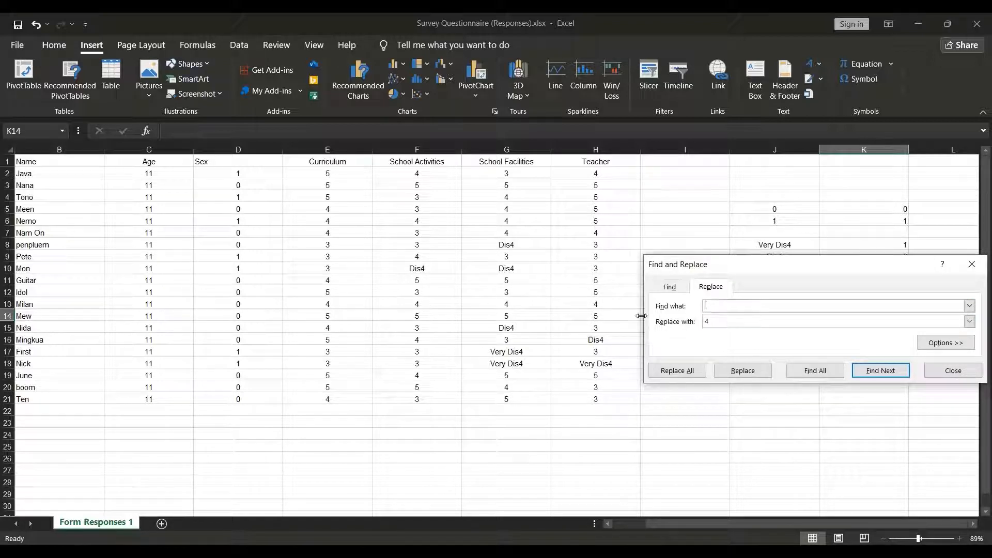
click(972, 265)
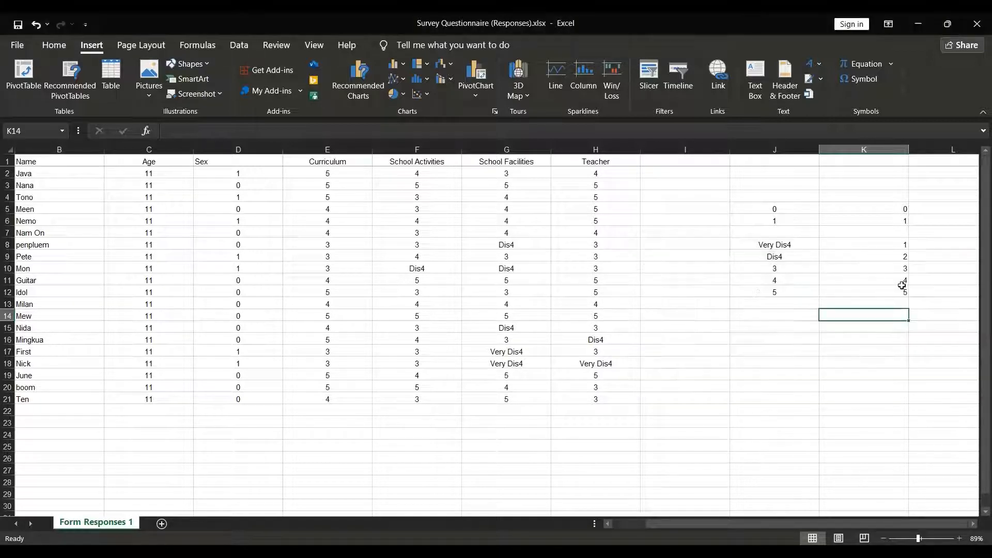
key(ctrl+z)
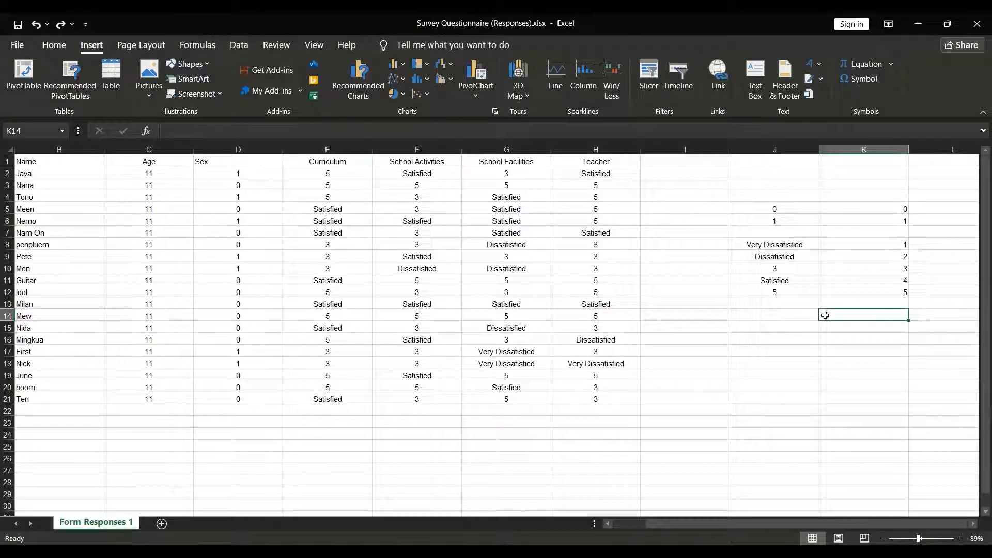
- Replace every occurrence of Very Dissatisfied with 1 throughout the sheet using Find and Replace
click(768, 336)
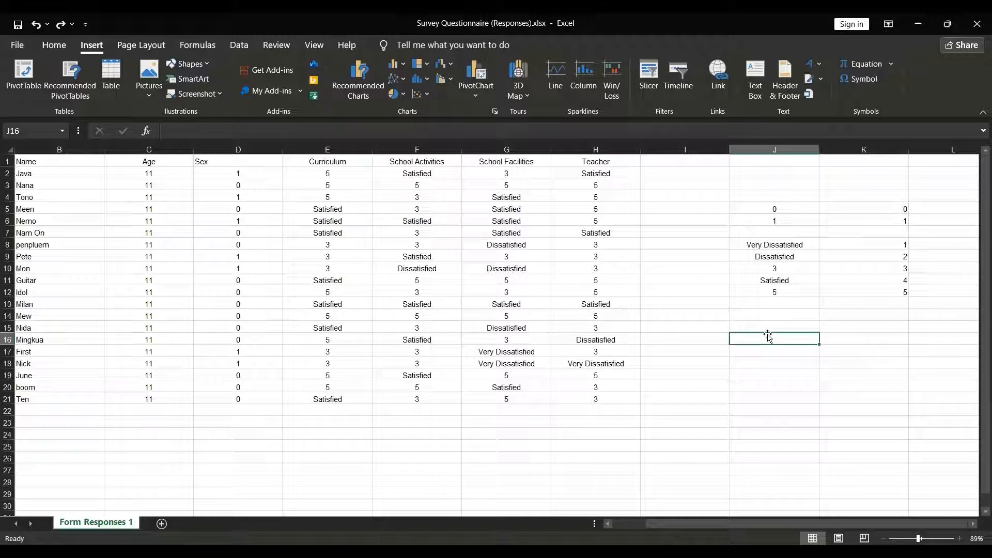
key(ctrl+f)
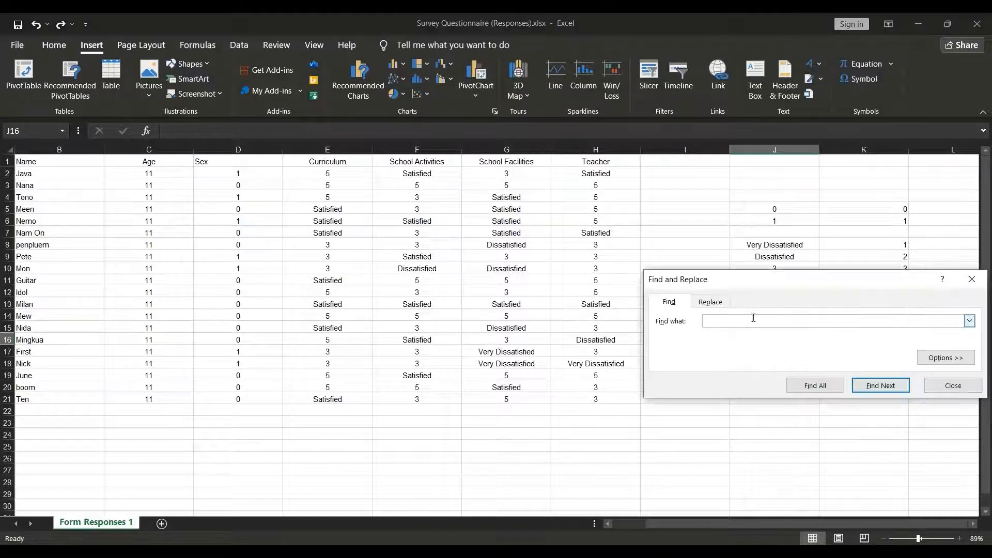
click(712, 301)
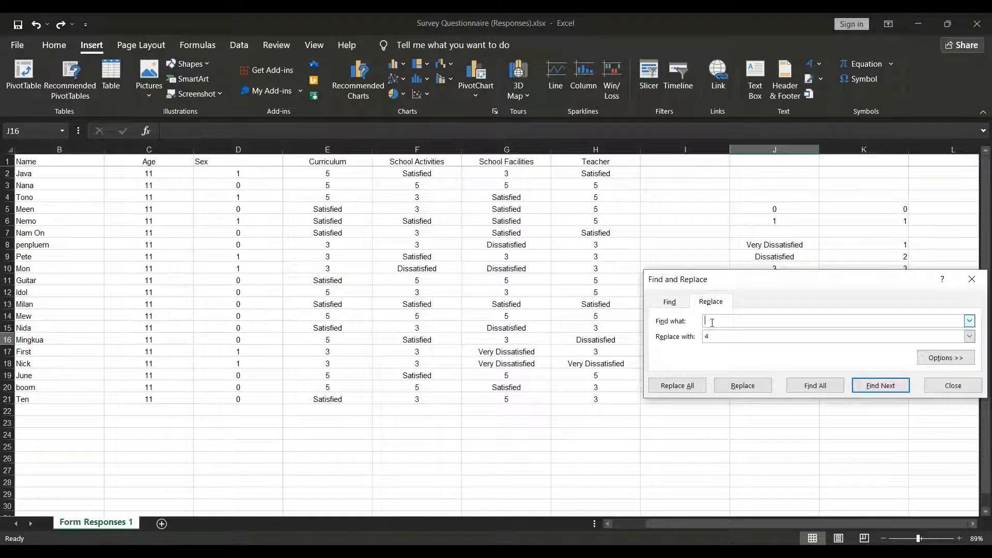
text(Ver)
text(y Dissatisfied)
click(720, 337)
click(690, 388)
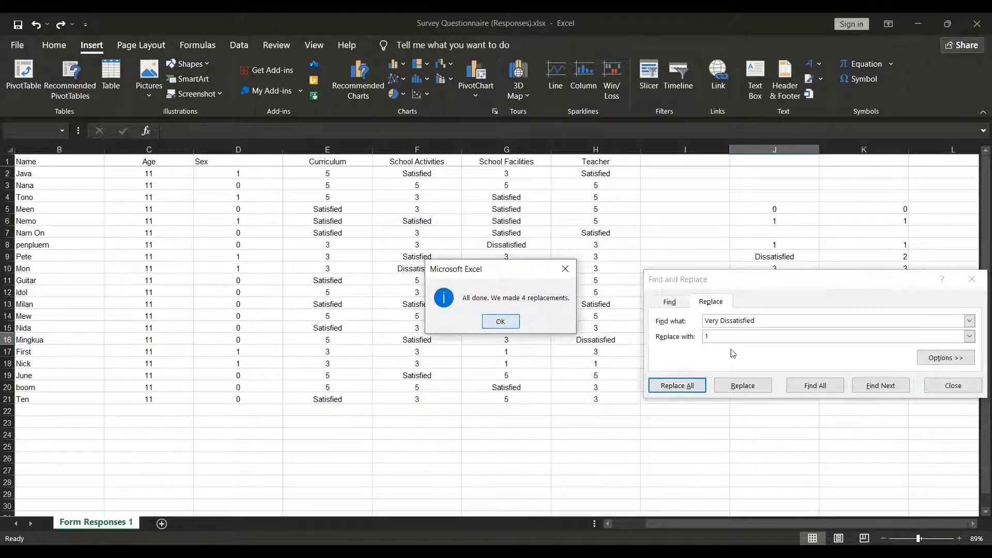
key(Return)
- Replace every occurrence of Dissatisfied with 2 throughout the sheet
click(769, 318)
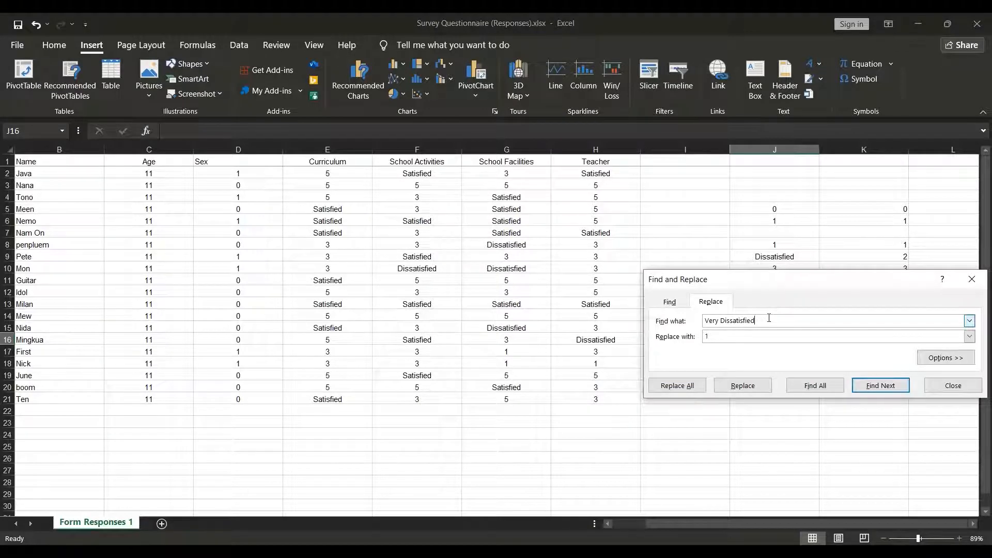
click(722, 321)
key(BackSpace)
key(BackSpace)
key(BackSpace)
key(BackSpace)
key(BackSpace)
click(715, 338)
text(2)
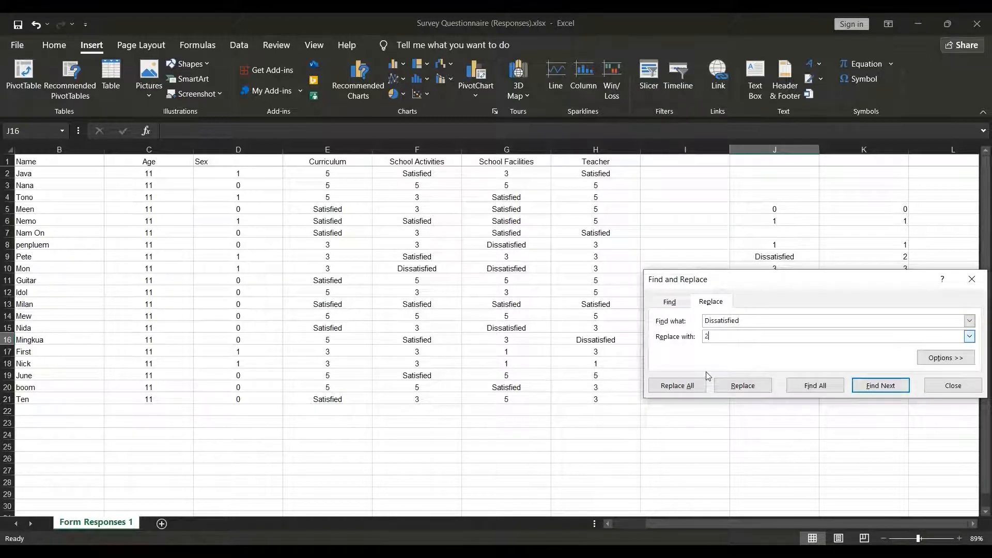
click(677, 385)
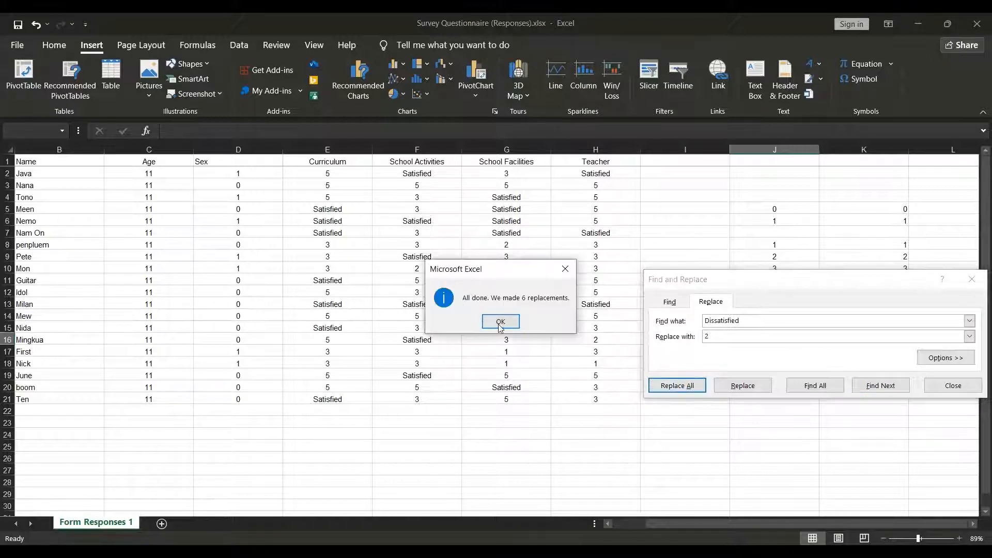
click(499, 324)
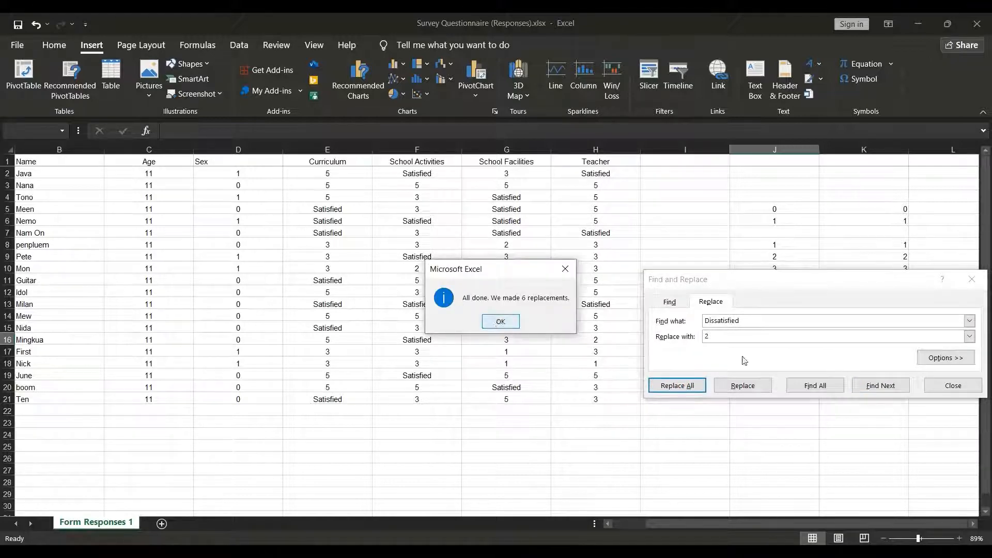
- Replace every remaining occurrence of Satisfied with 4 throughout the sheet and close Find and Replace
click(713, 323)
key(BackSpace)
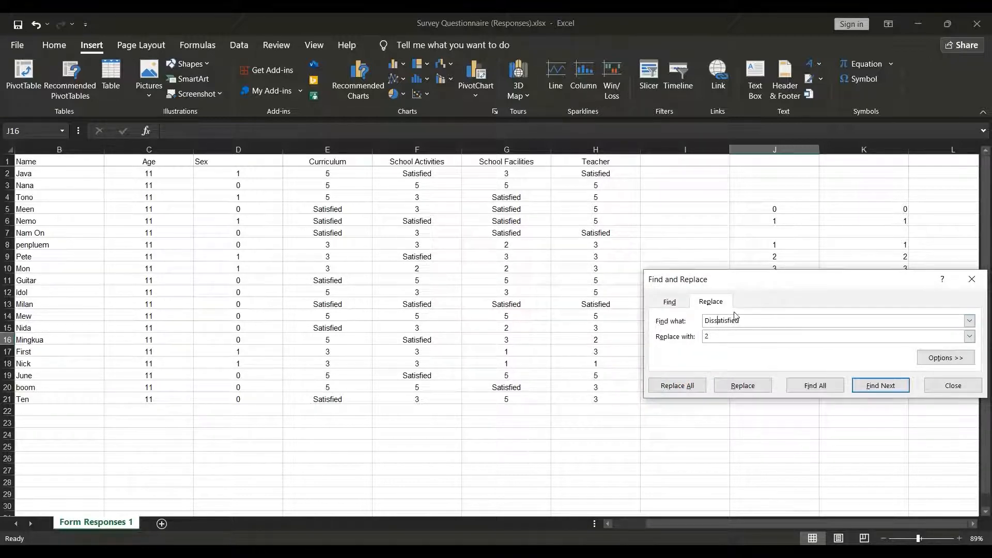
key(BackSpace)
key(BackSpace)
key(BackSpace)
text(S)
key(BackSpace)
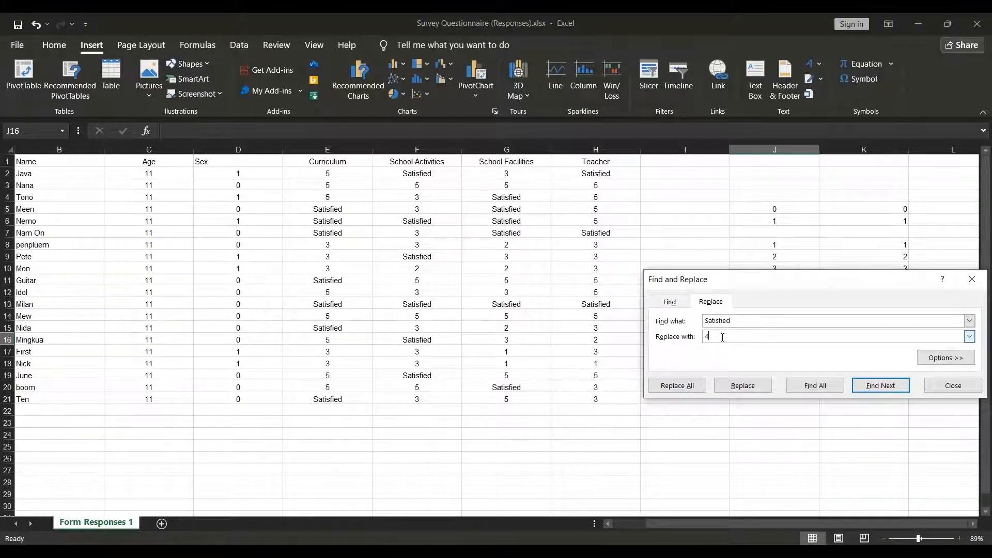
click(677, 385)
click(508, 321)
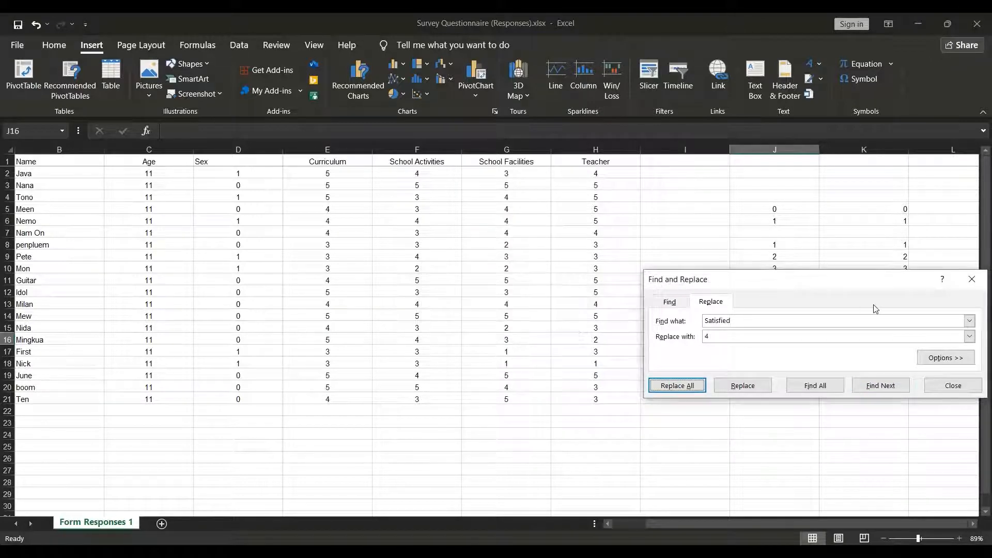
click(977, 281)
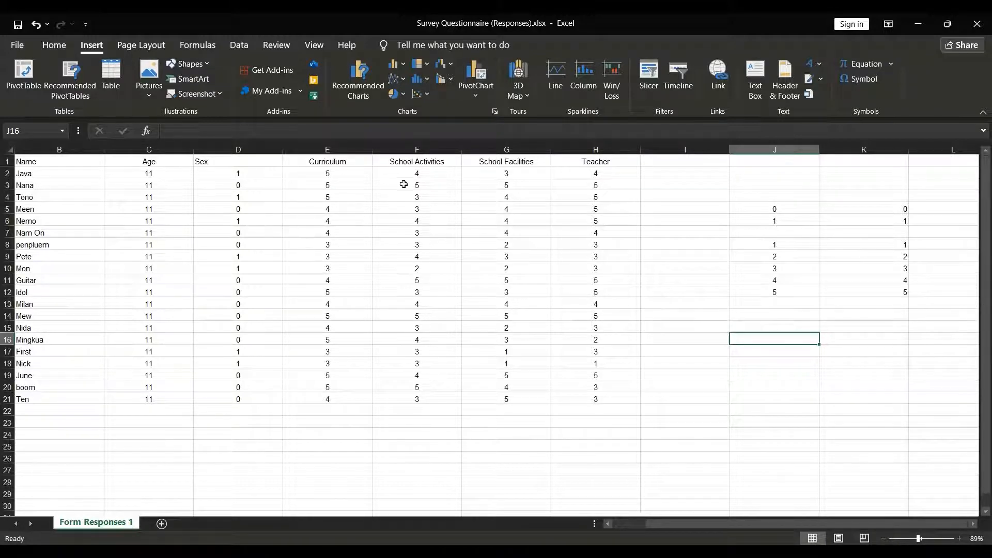
- Clear the coding key's label cells J5, J6 and J8 through J12
click(778, 207)
key(BackSpace)
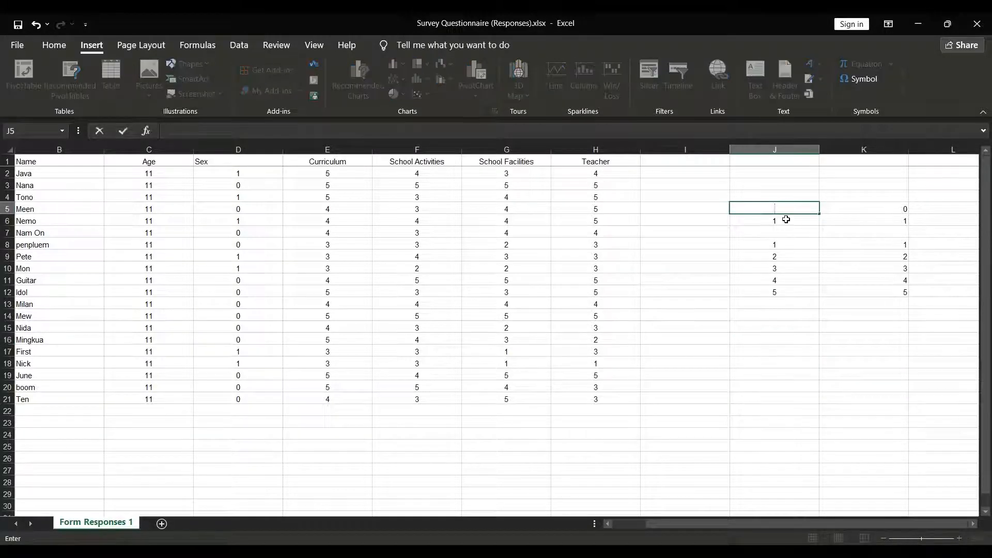
click(787, 221)
key(BackSpace)
click(787, 245)
key(BackSpace)
click(787, 257)
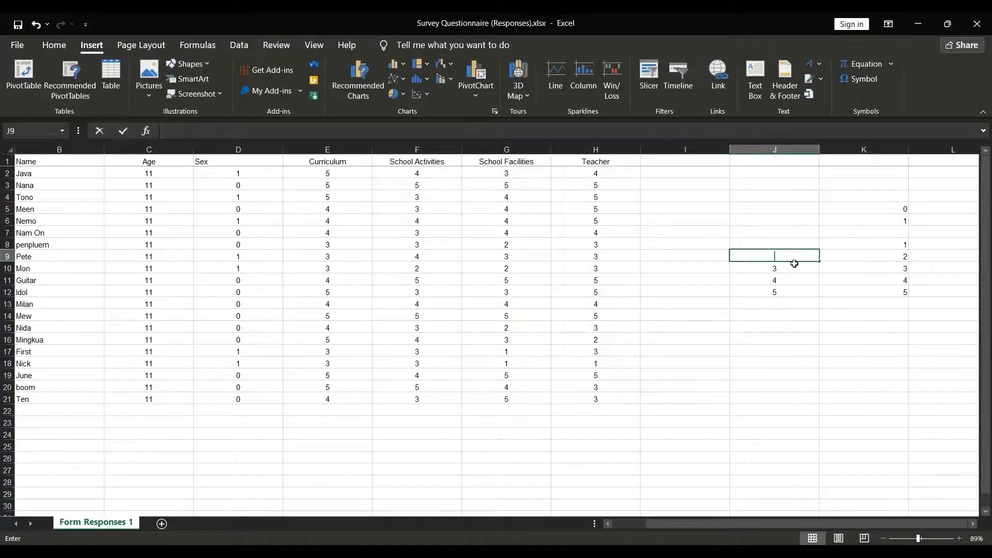
key(BackSpace)
click(787, 268)
key(BackSpace)
click(787, 281)
key(BackSpace)
click(787, 292)
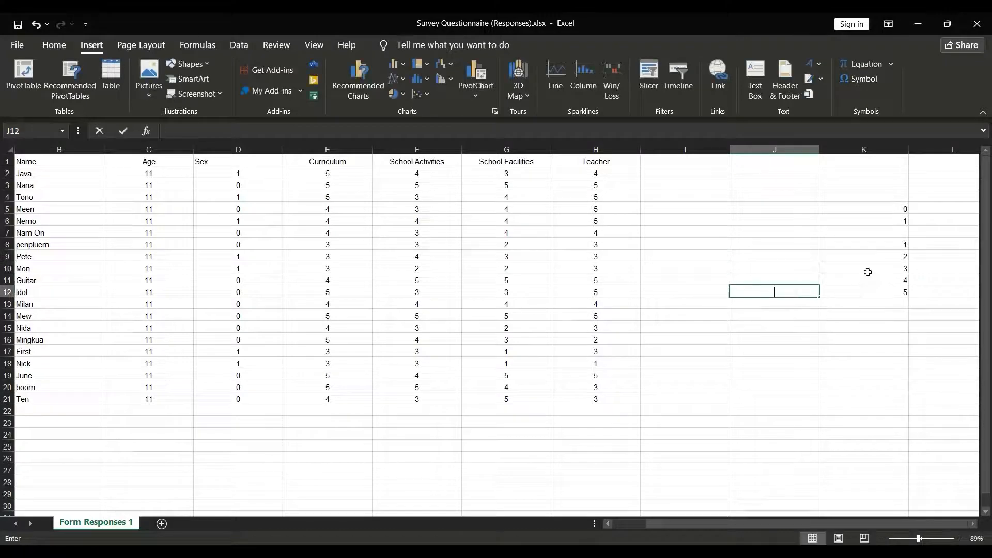
key(BackSpace)
- Clear the coding key's code cells K5, K6 and K8 through K12
click(899, 224)
key(BackSpace)
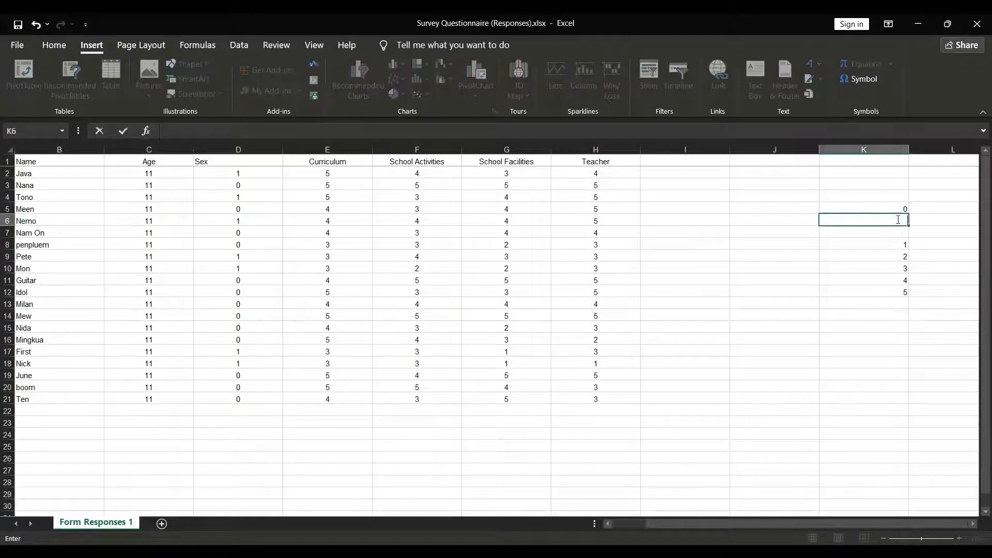
click(901, 209)
key(BackSpace)
click(903, 243)
key(BackSpace)
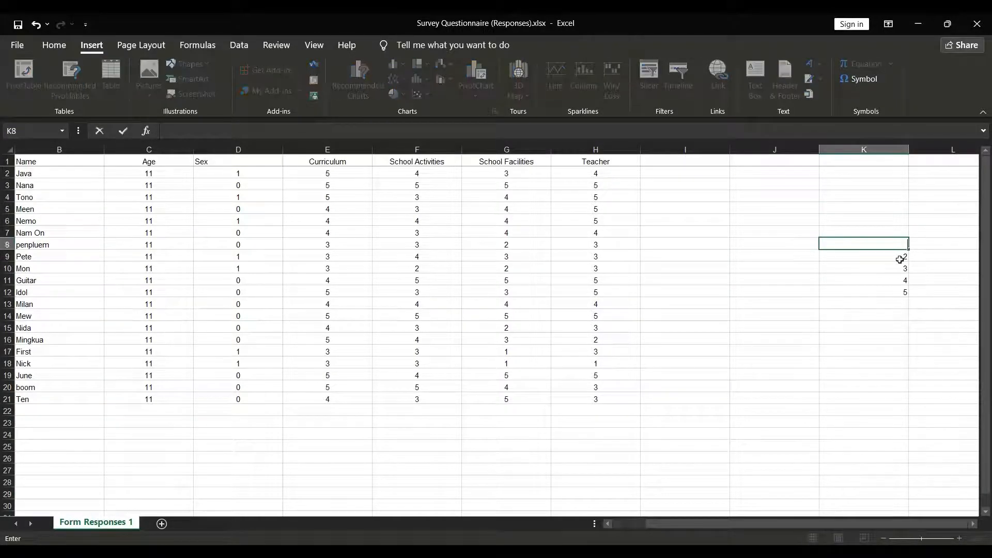
click(900, 257)
key(BackSpace)
click(900, 268)
key(BackSpace)
click(901, 280)
key(BackSpace)
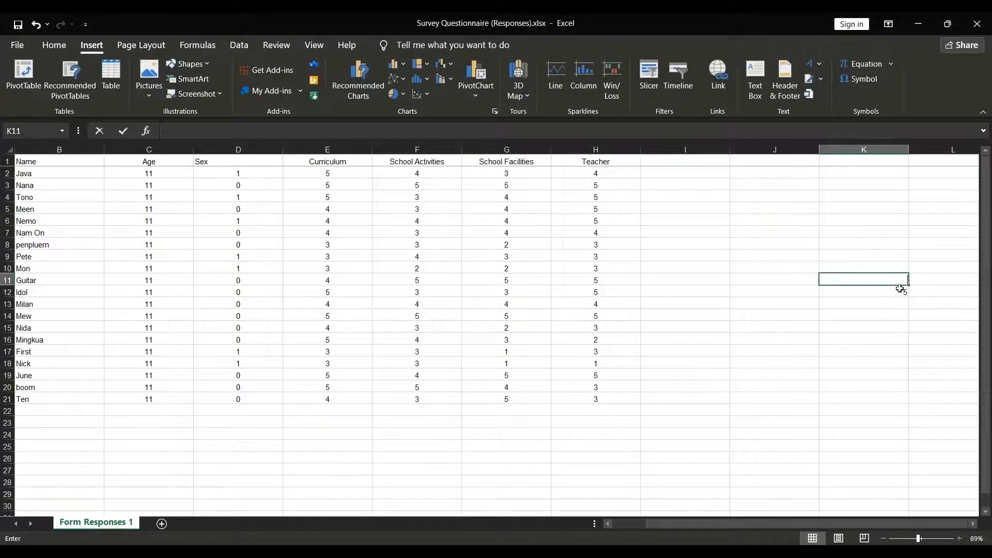
click(901, 292)
key(BackSpace)
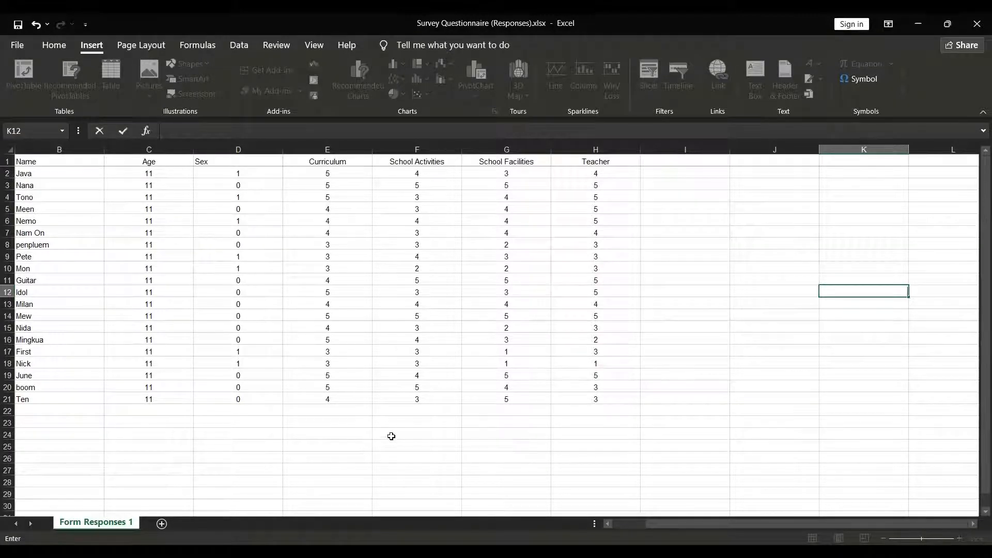
scroll(417, 427, down, 1)
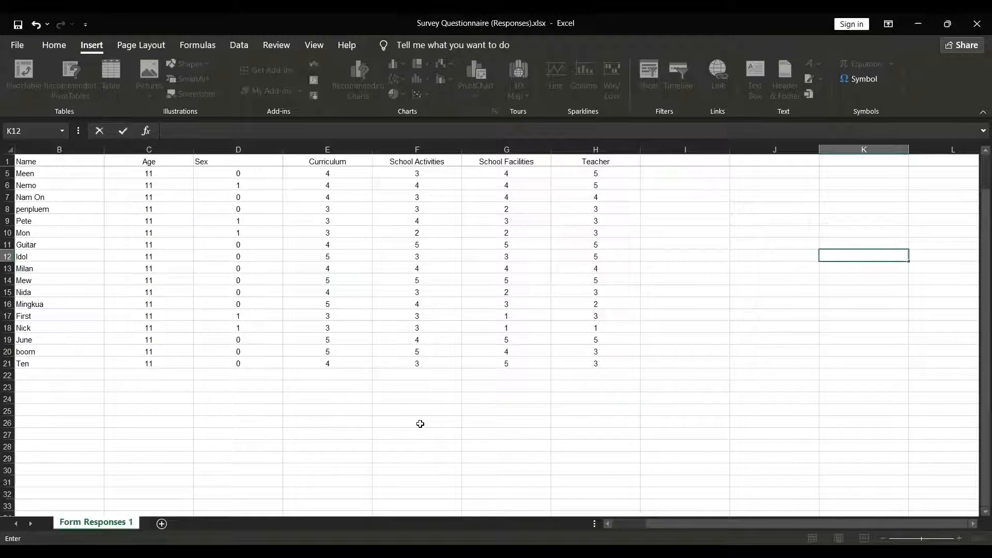
scroll(408, 416, down, 1)
scroll(397, 409, up, 2)
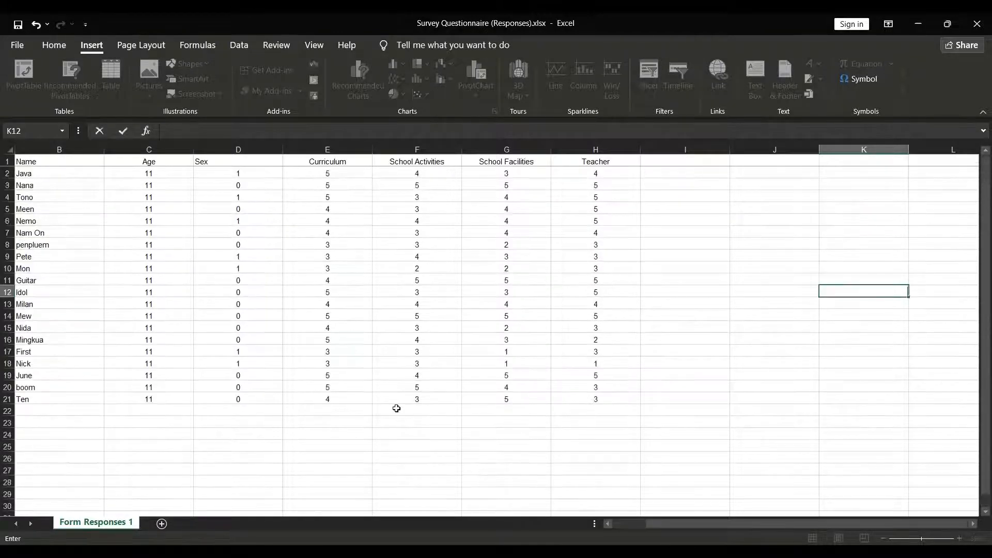
click(309, 445)
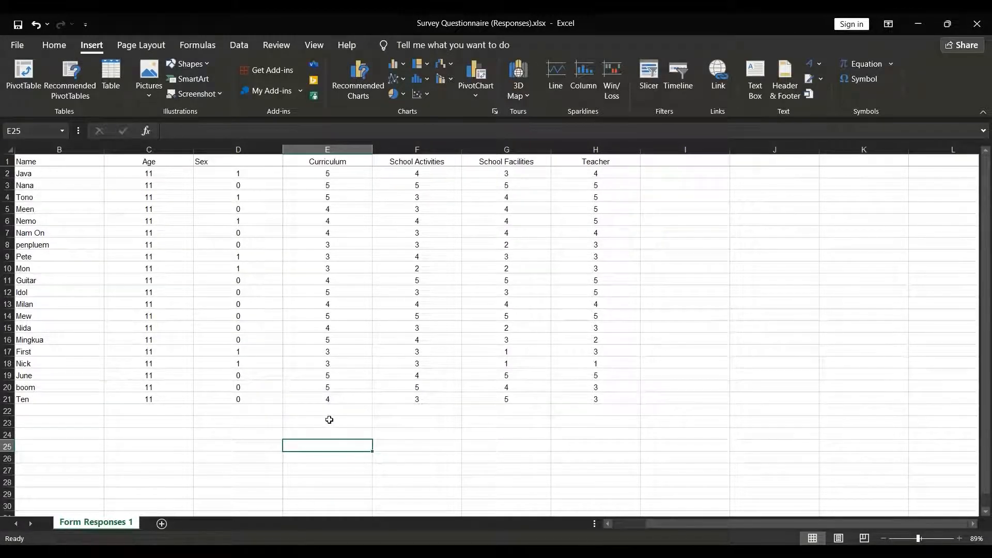
click(328, 172)
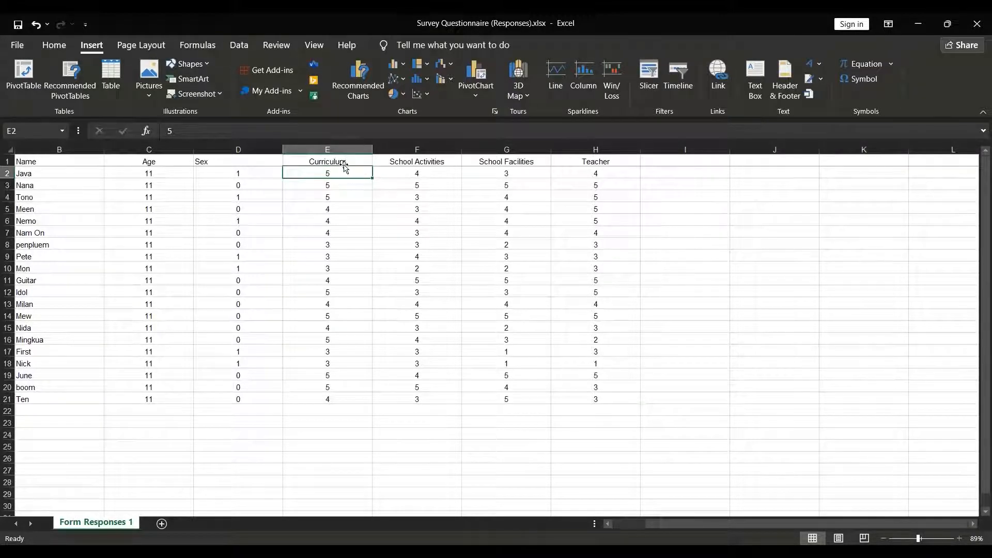
- Examine the Curriculum, School Activities, School Facilities and Teacher headings and the range of Curriculum scores in E2:E21
click(417, 162)
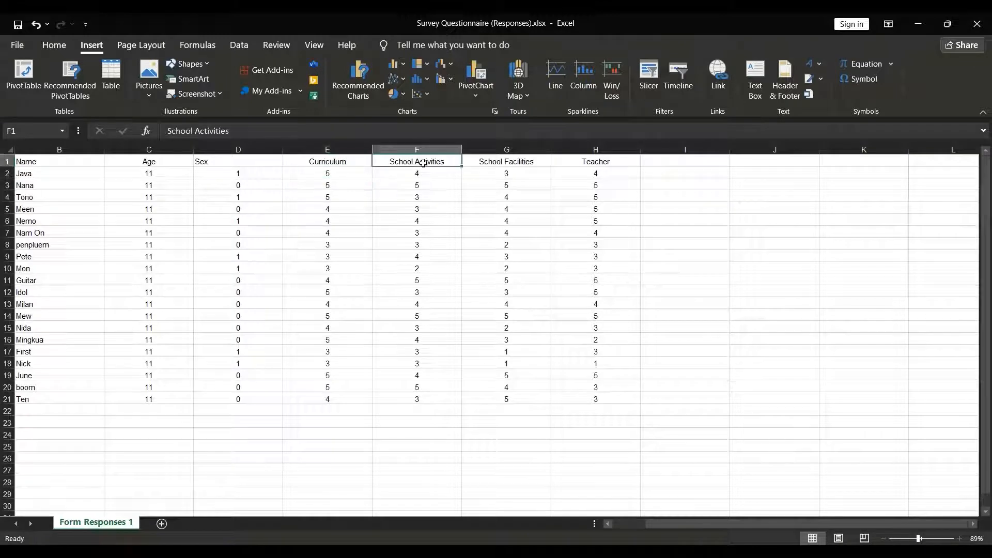
click(484, 163)
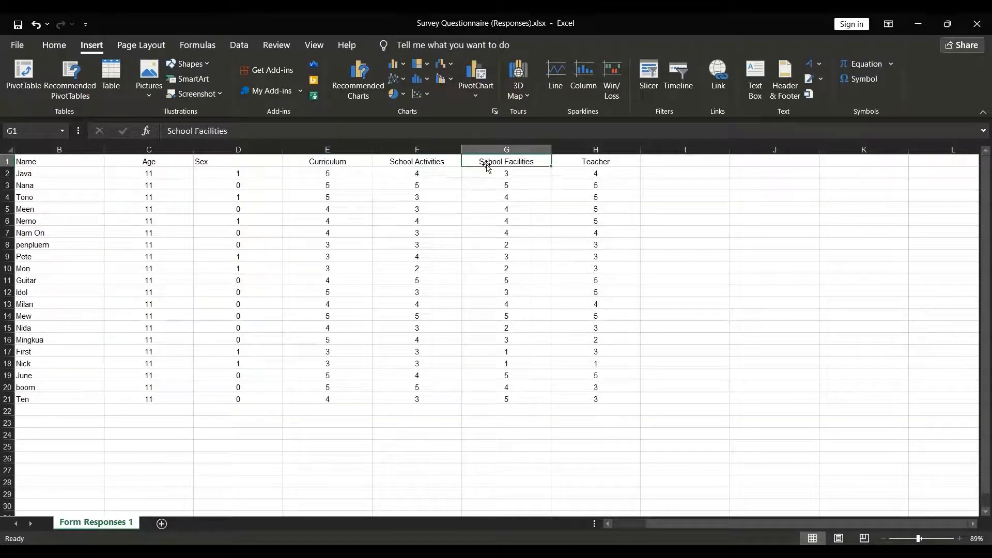
click(592, 164)
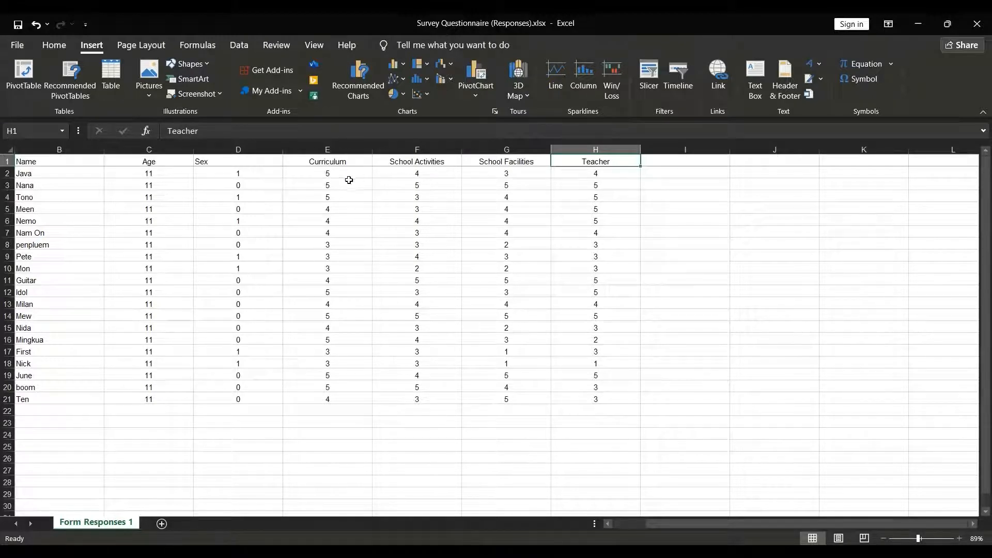
click(331, 165)
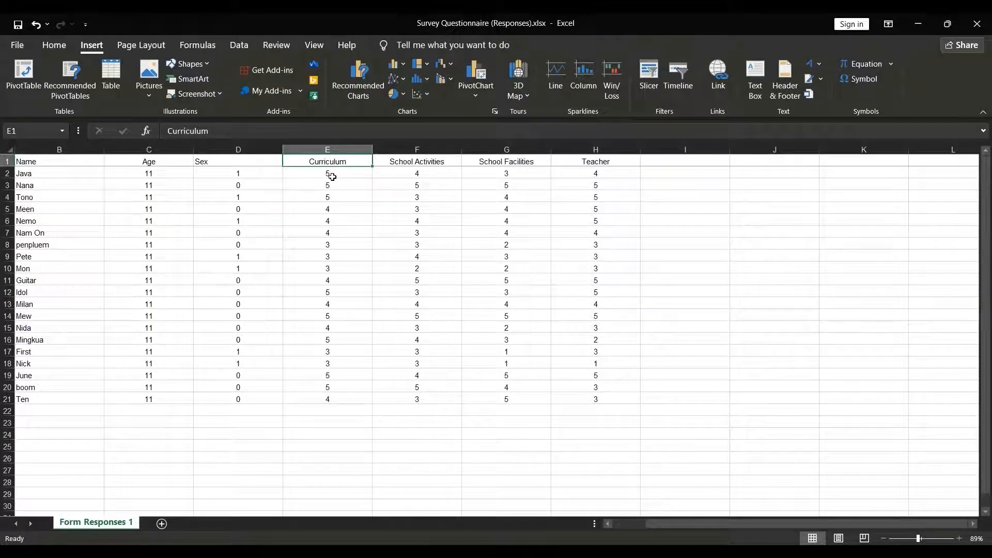
click(333, 174)
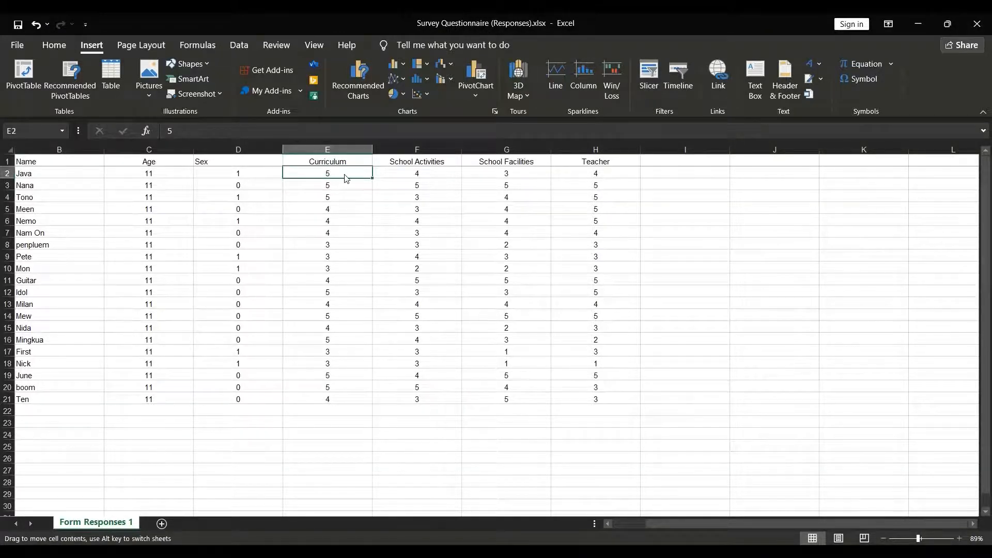
drag(325, 172, 331, 402)
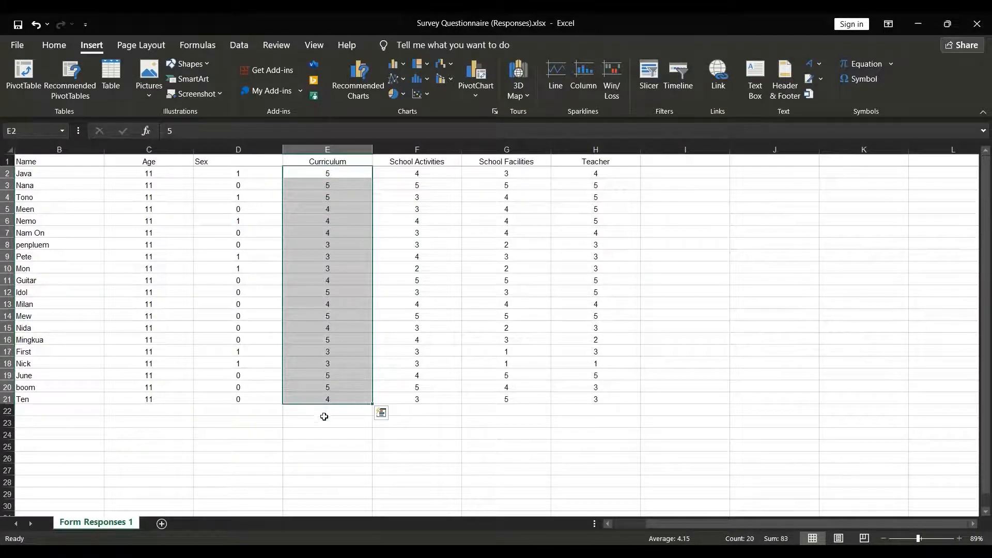
click(321, 432)
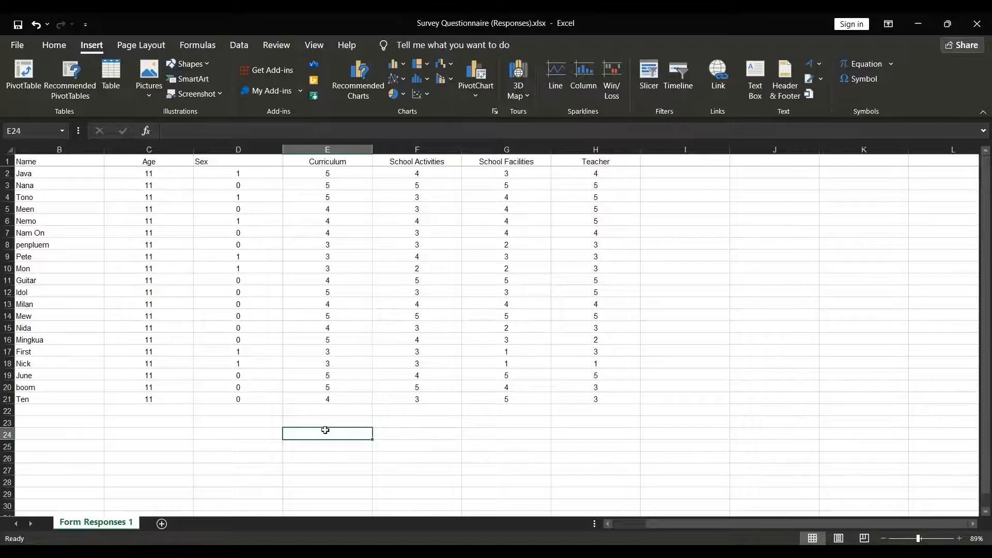
click(318, 419)
click(321, 433)
text(+)
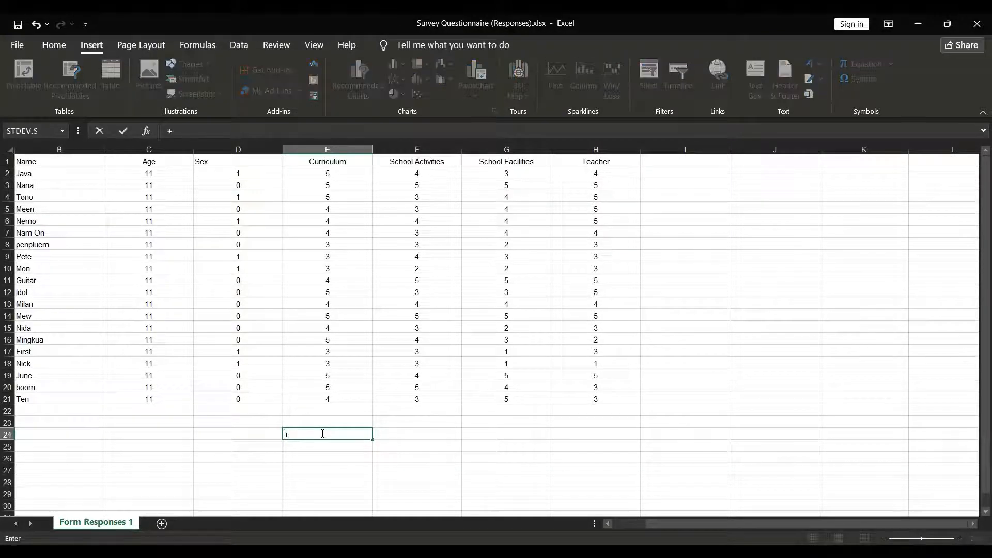
key(BackSpace)
text(=SUM)
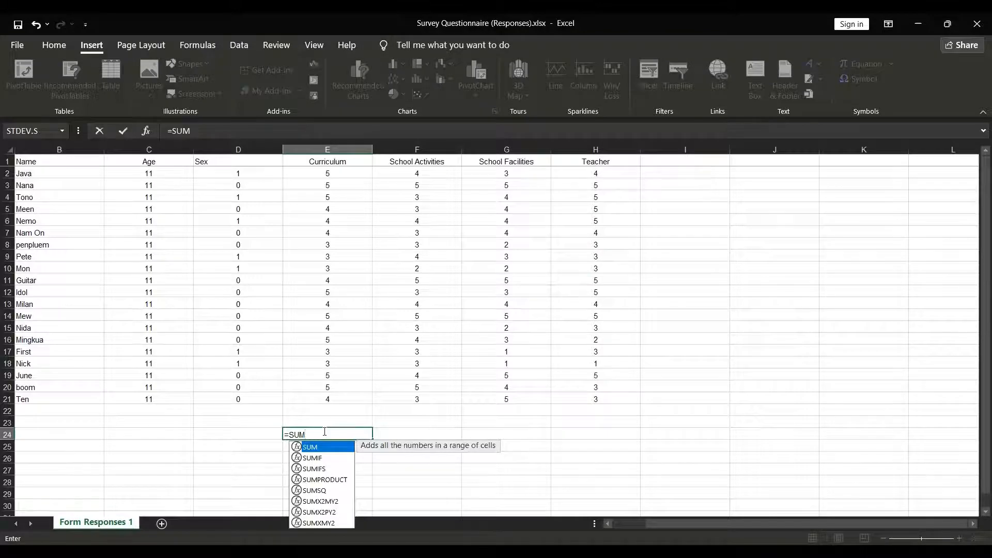
text(()
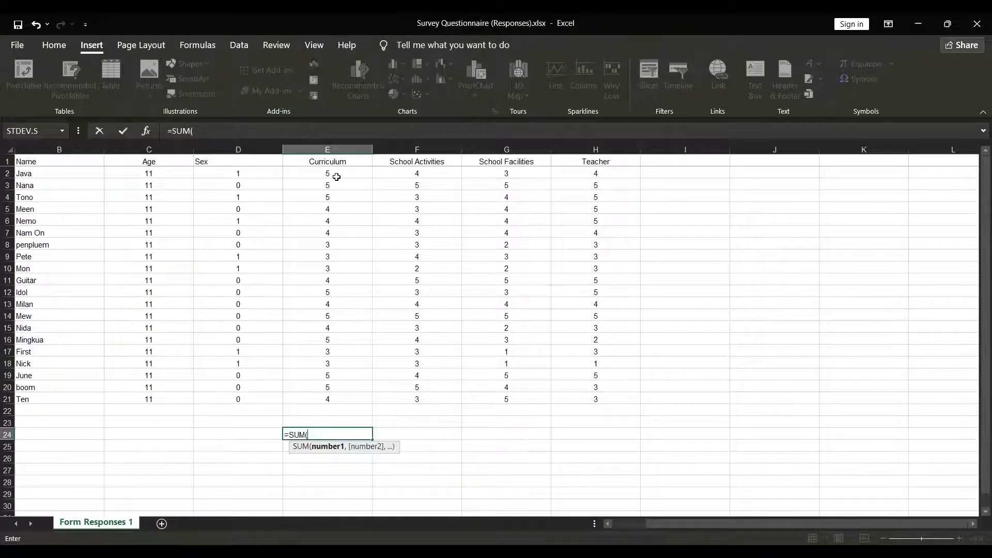
click(337, 176)
click(339, 189)
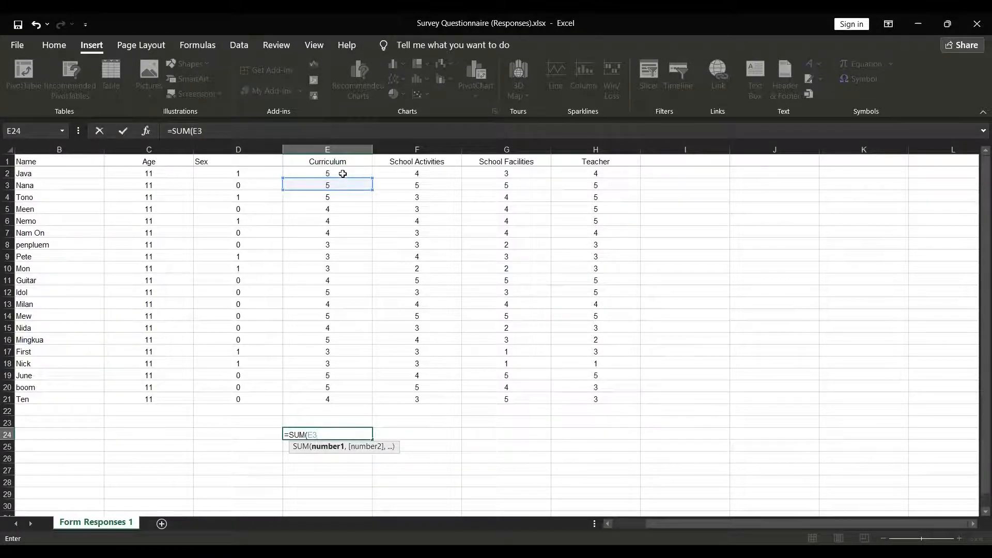
key(Return)
click(343, 173)
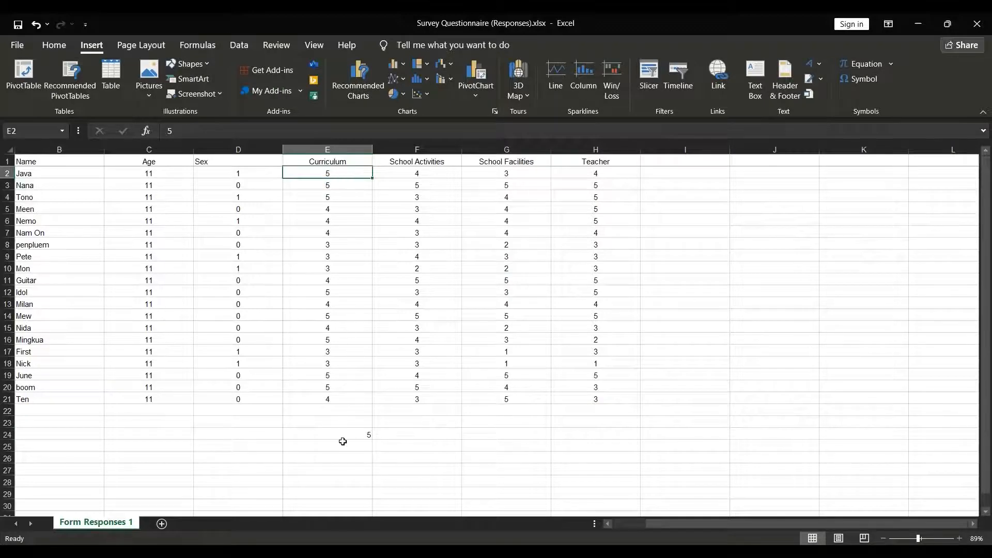
- Calculate the mean Curriculum score in cell E24 with the formula =SUM(E2:E21)/20, replacing the cell's existing formula
click(347, 434)
key(BackSpace)
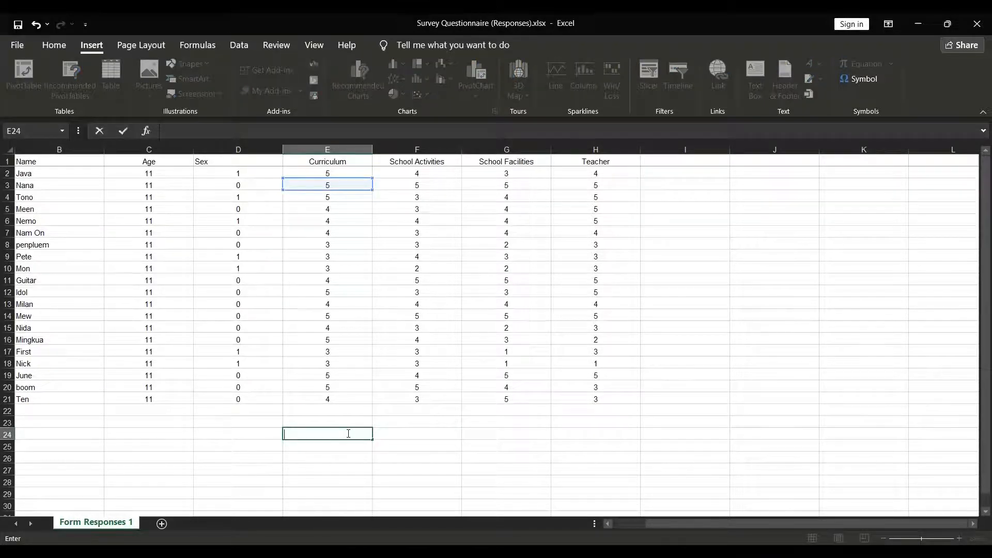
text(+)
key(BackSpace)
text(=)
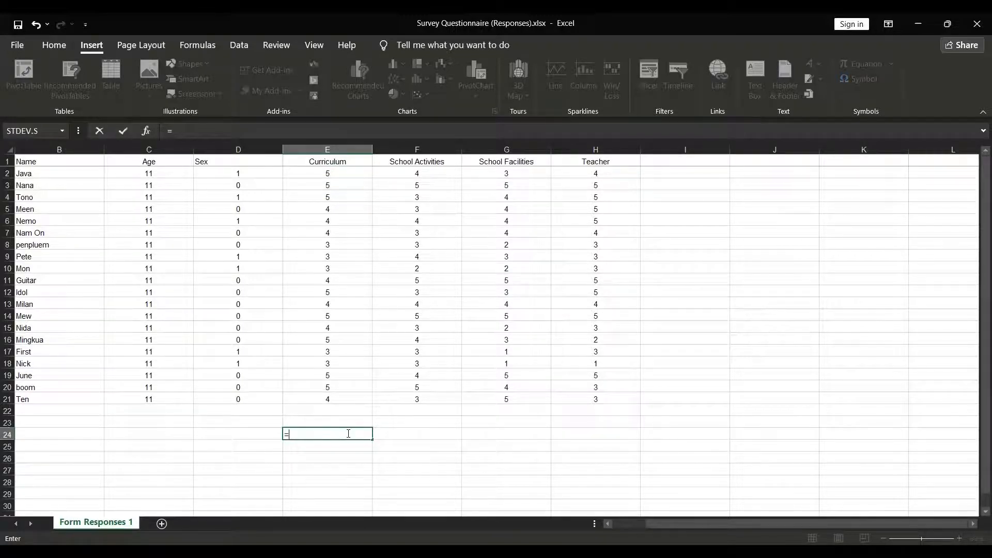
text(Su)
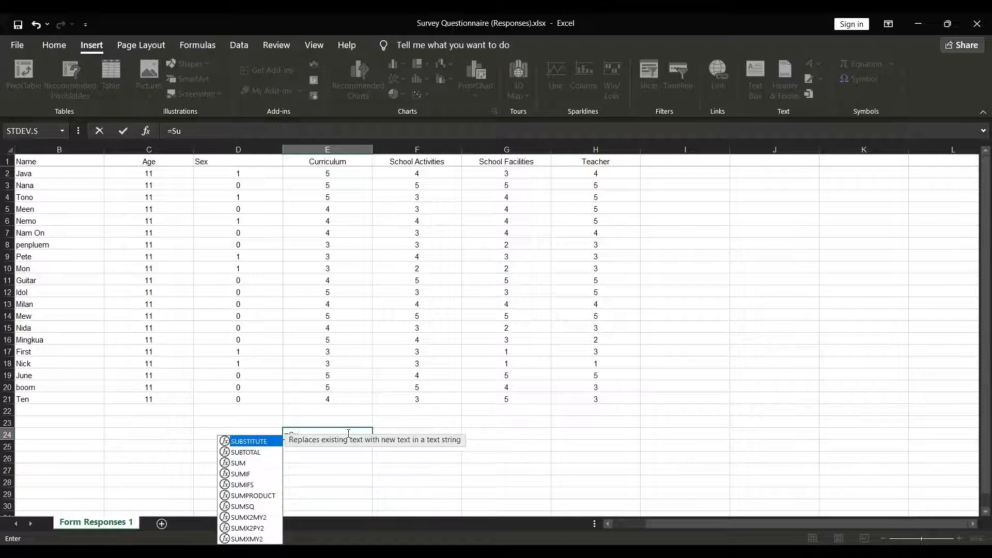
text(M)
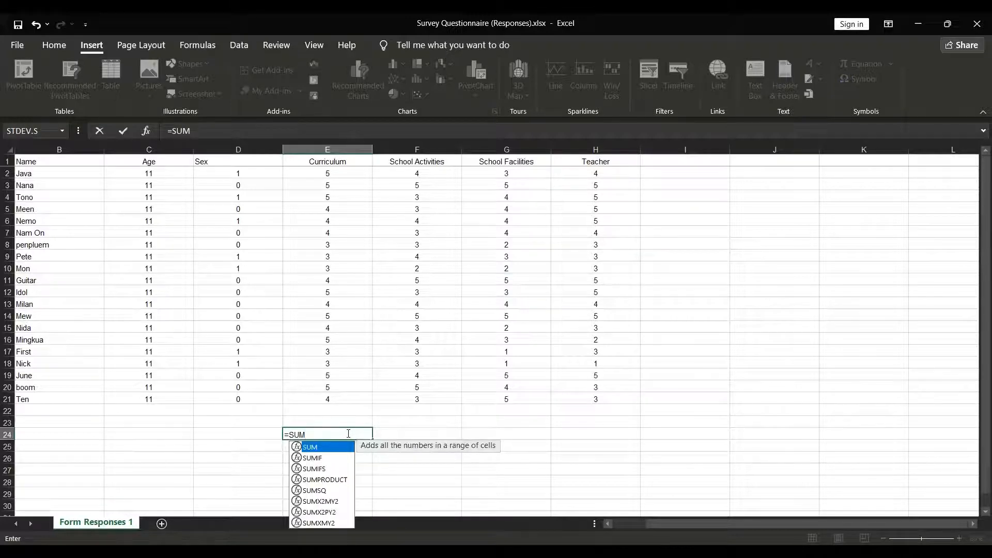
text(()
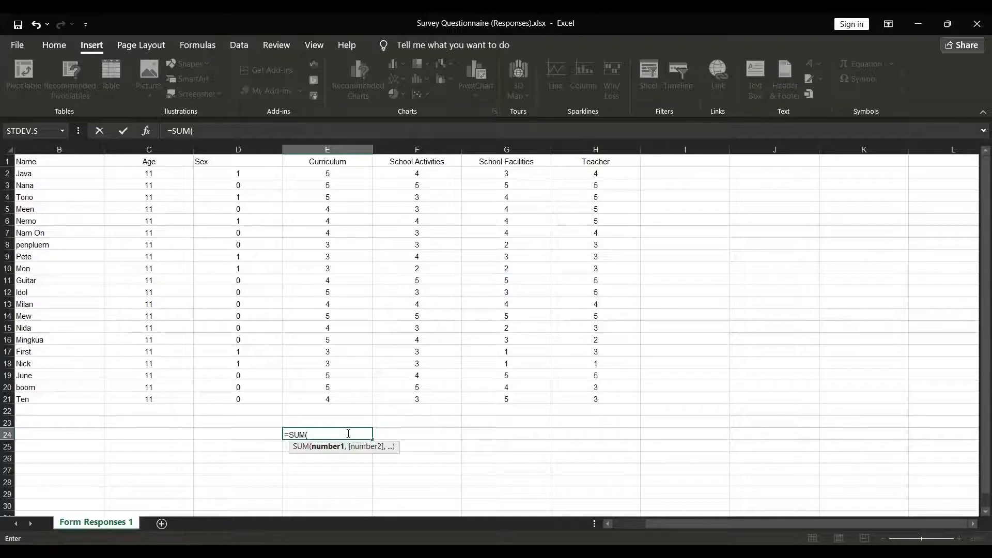
text(E)
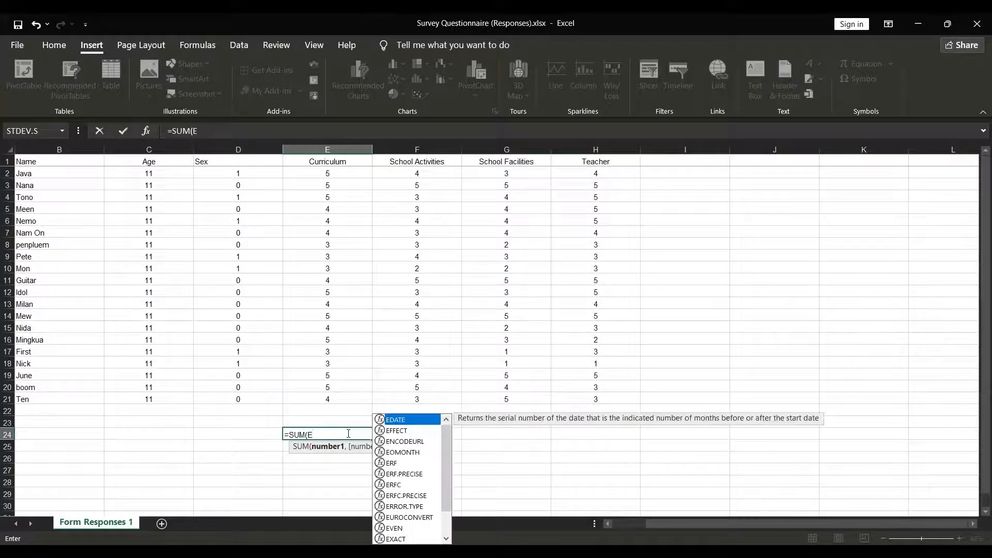
text(2)
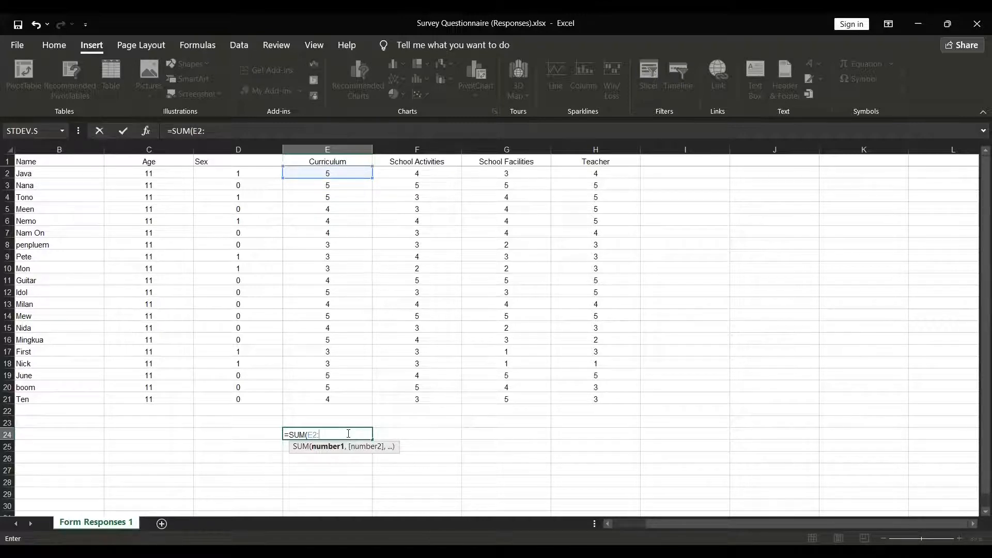
text(:E)
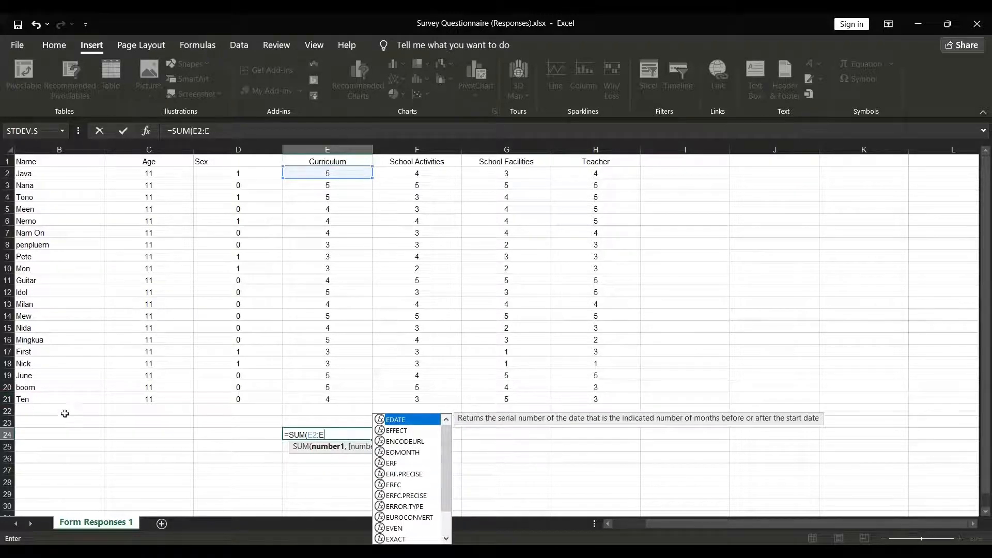
text(21)/20)
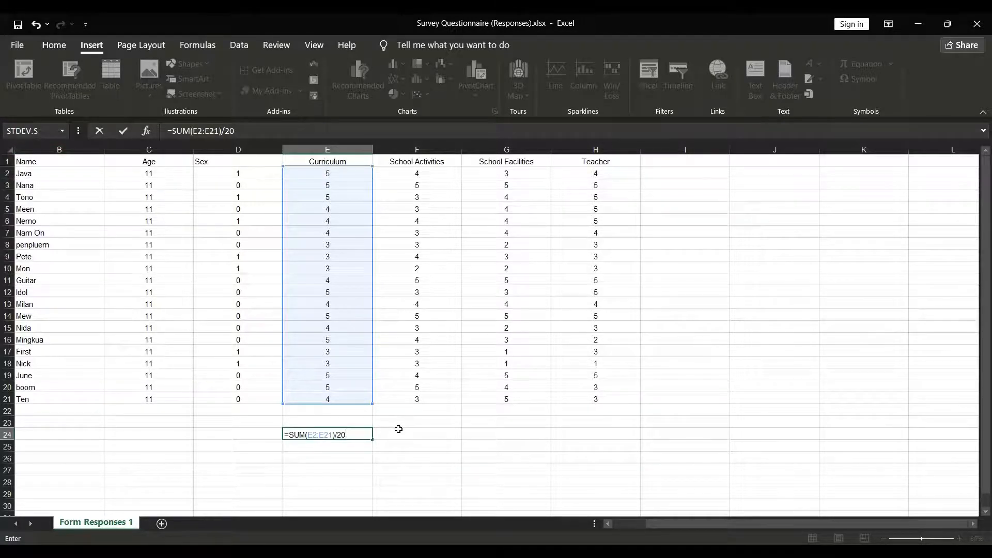
key(Return)
- Fill the mean formula from E24 across to H24 for School Activities, School Facilities and Teacher
click(365, 433)
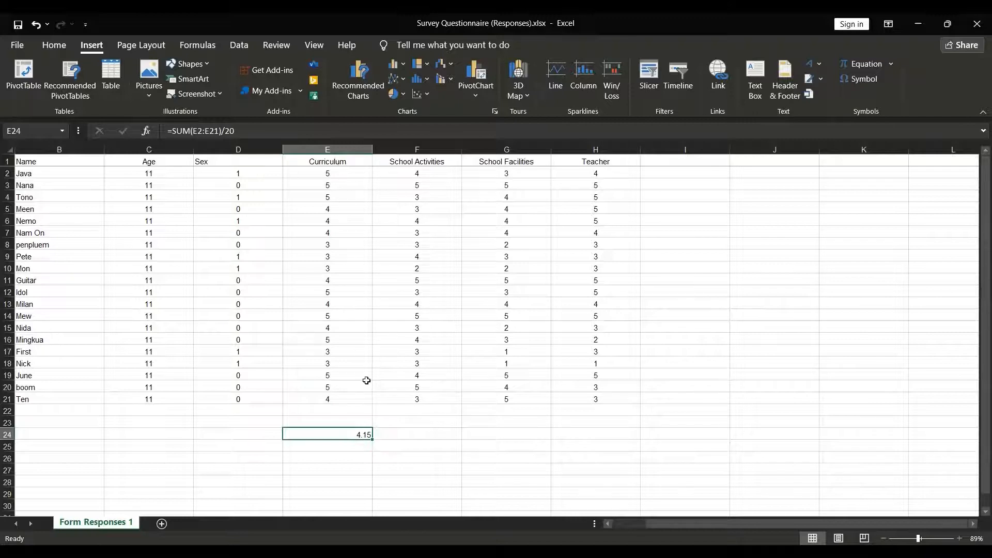
click(390, 437)
click(346, 434)
mouse_move(372, 439)
mouse_down()
mouse_move(410, 433)
mouse_move(369, 433)
mouse_up()
click(372, 440)
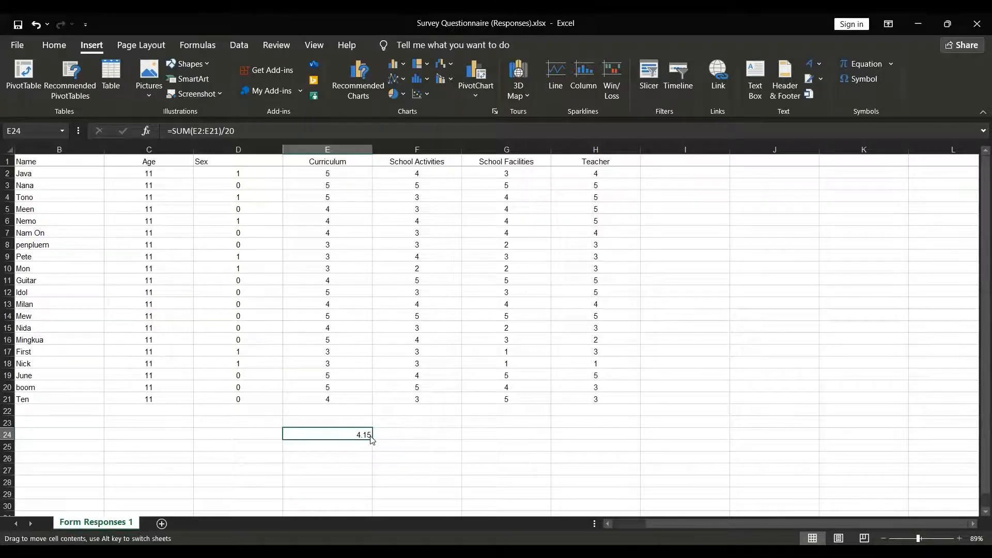
drag(373, 438, 600, 434)
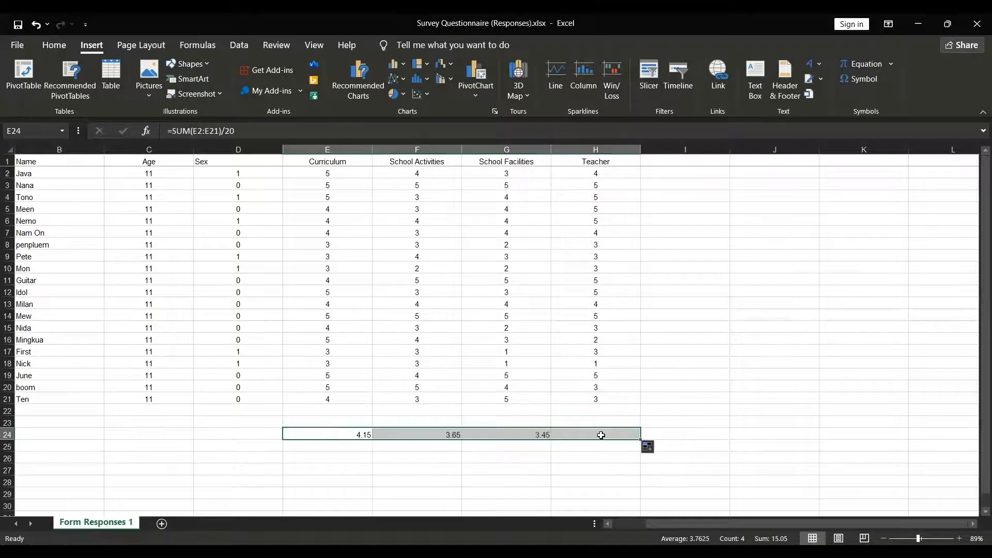
click(667, 390)
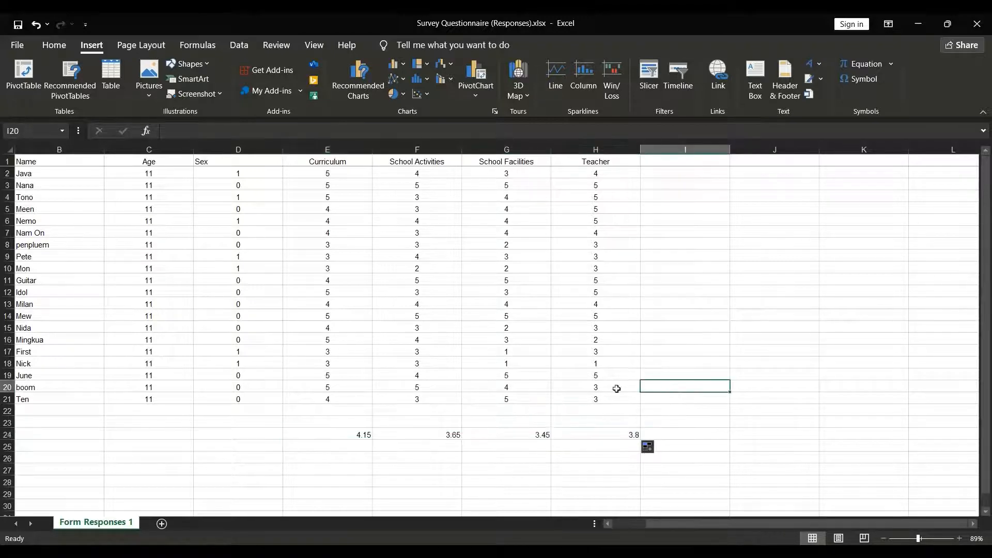
- Center the mean values horizontally in cells E24, F24, G24 and H24
click(361, 435)
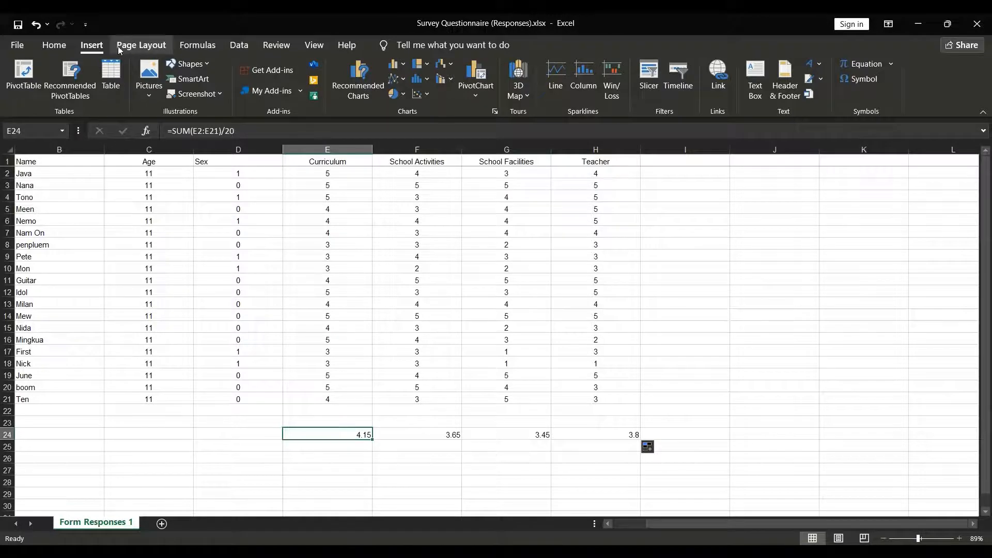
click(55, 45)
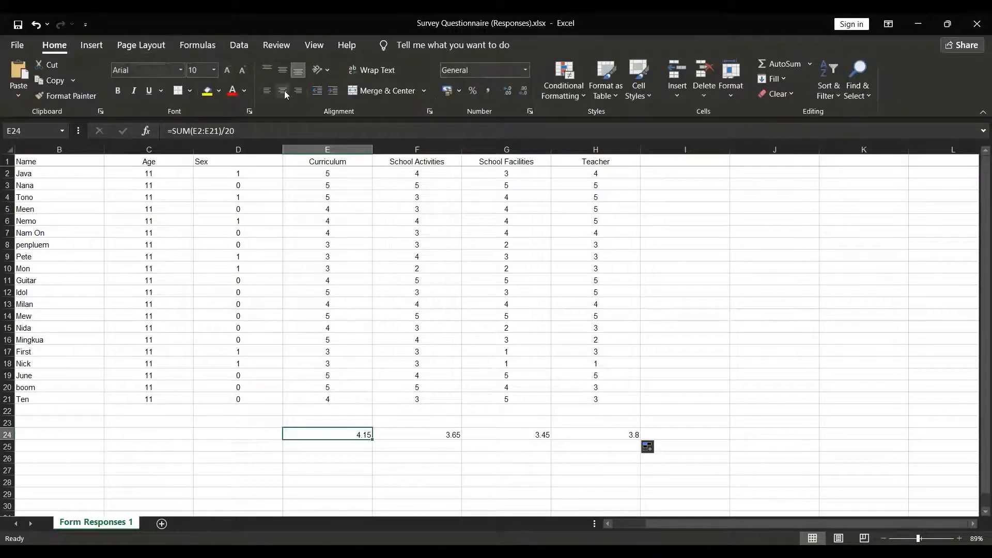
click(285, 94)
click(457, 435)
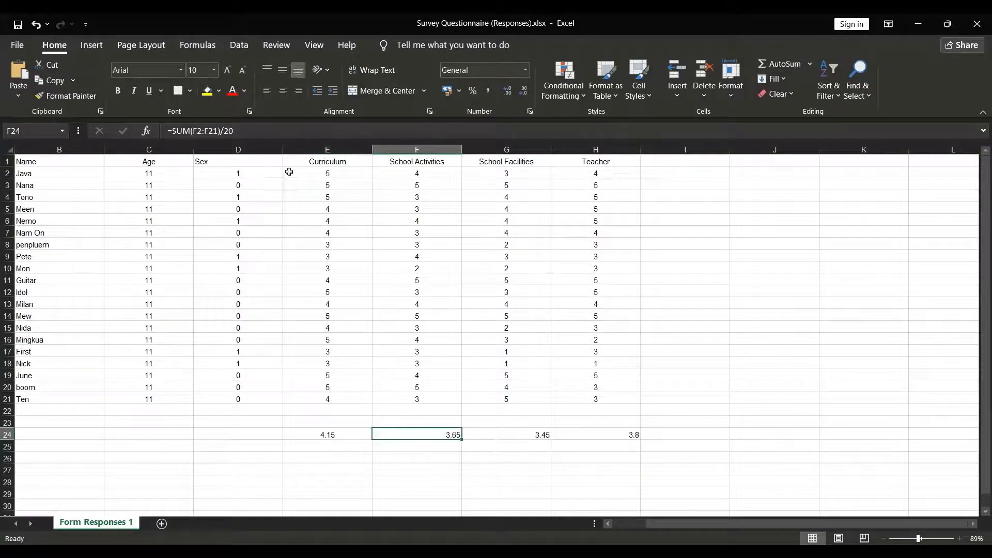
click(287, 94)
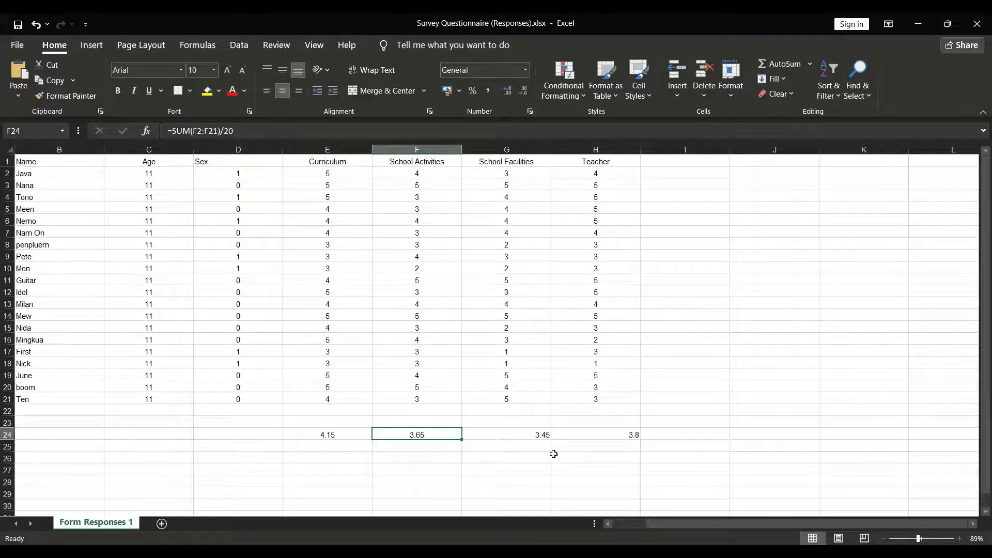
click(543, 434)
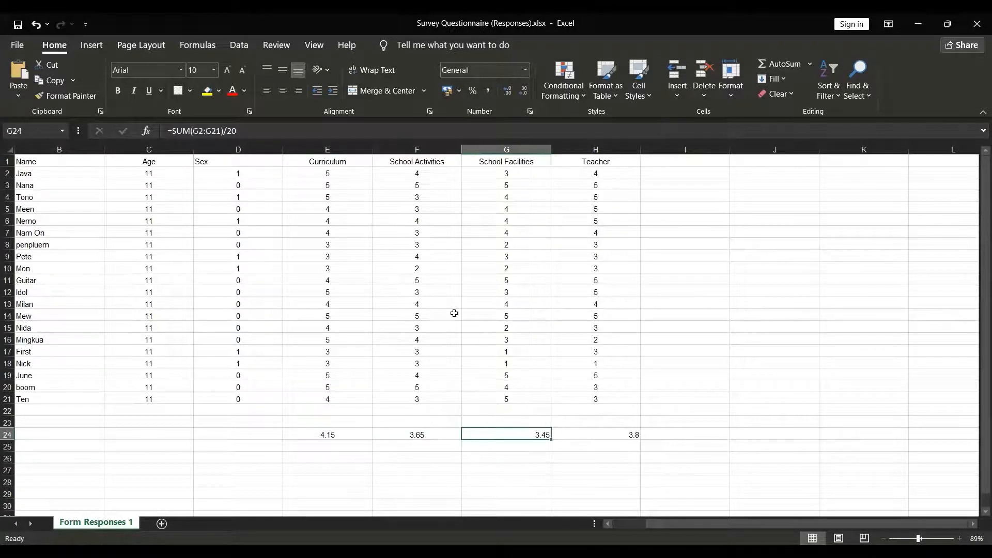
click(282, 92)
click(607, 438)
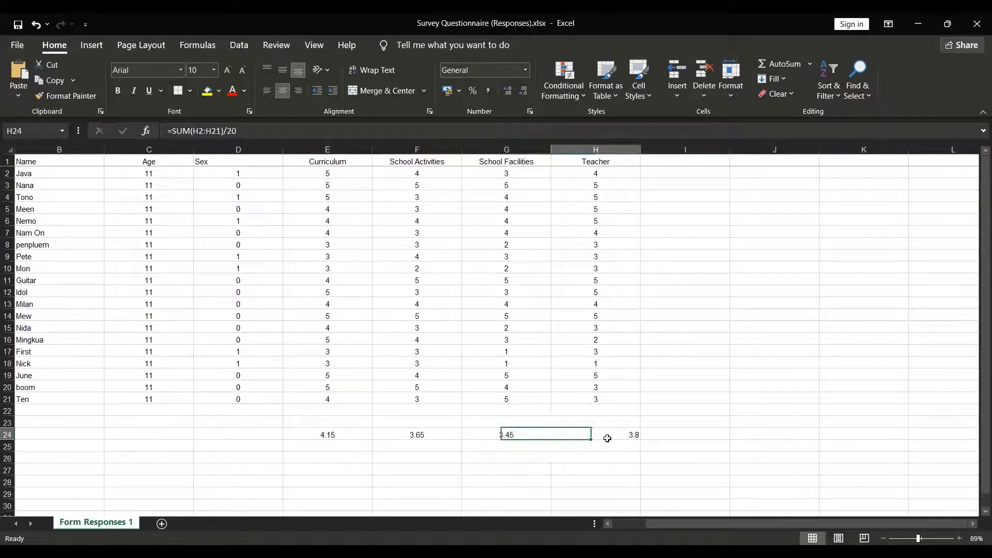
click(283, 91)
- Review the mean of each satisfaction category in cells E24 through H24
click(341, 434)
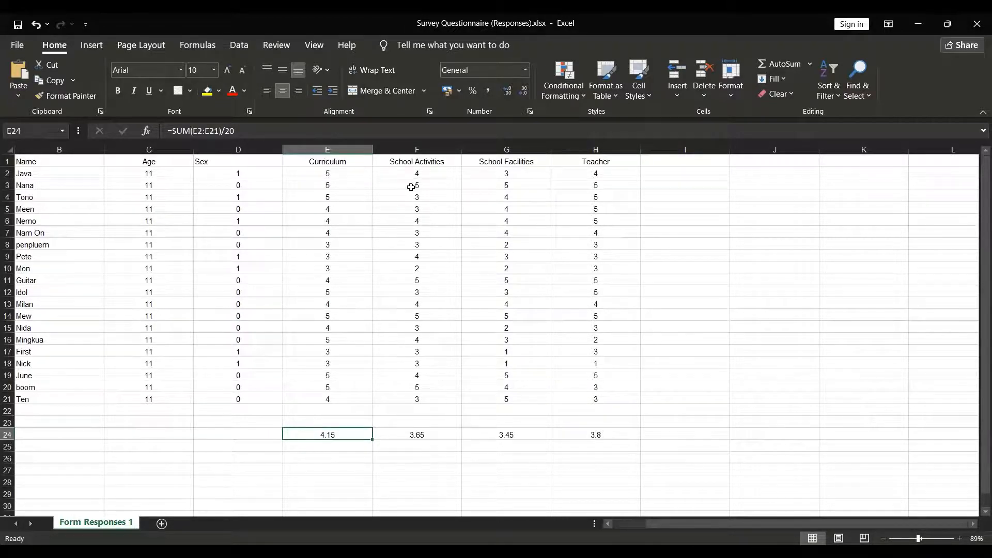
click(421, 435)
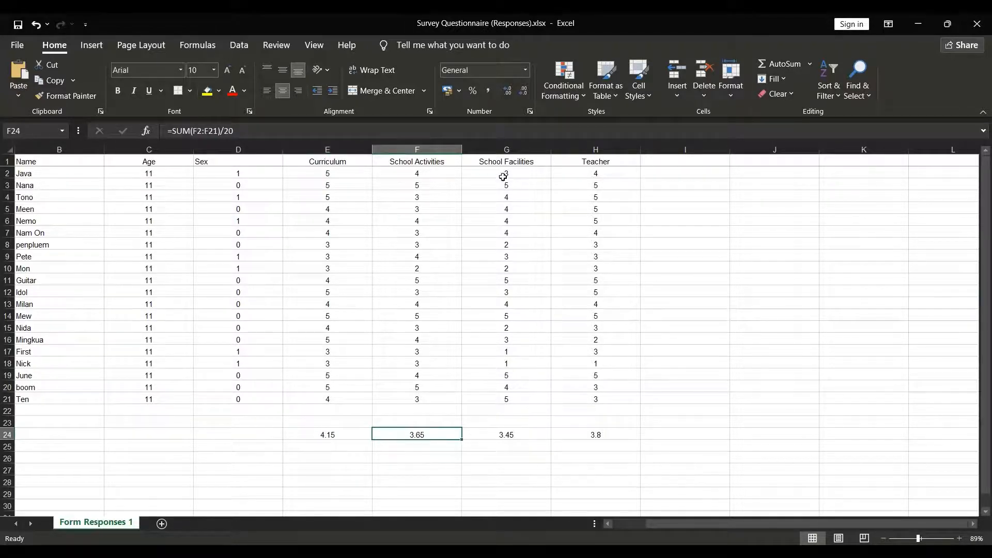
click(512, 435)
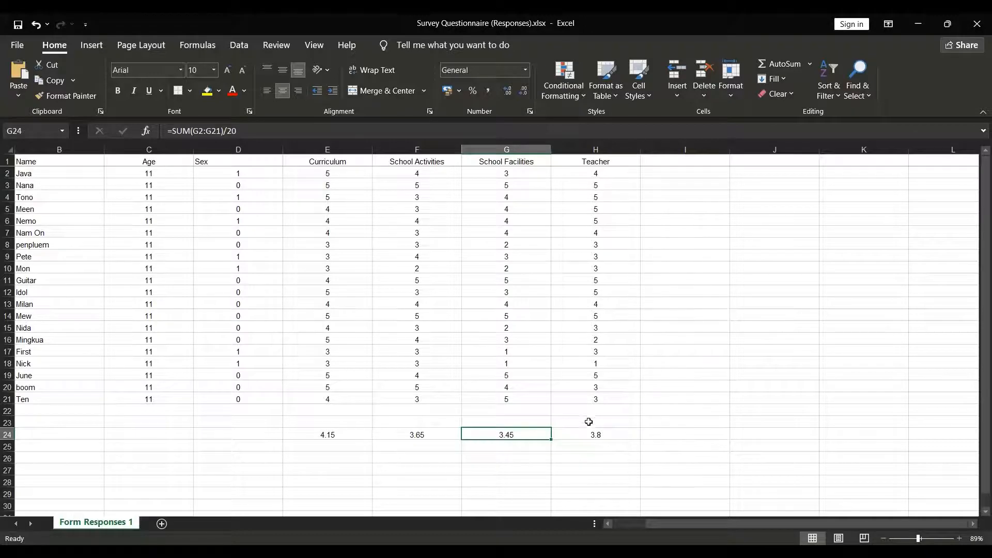
click(599, 436)
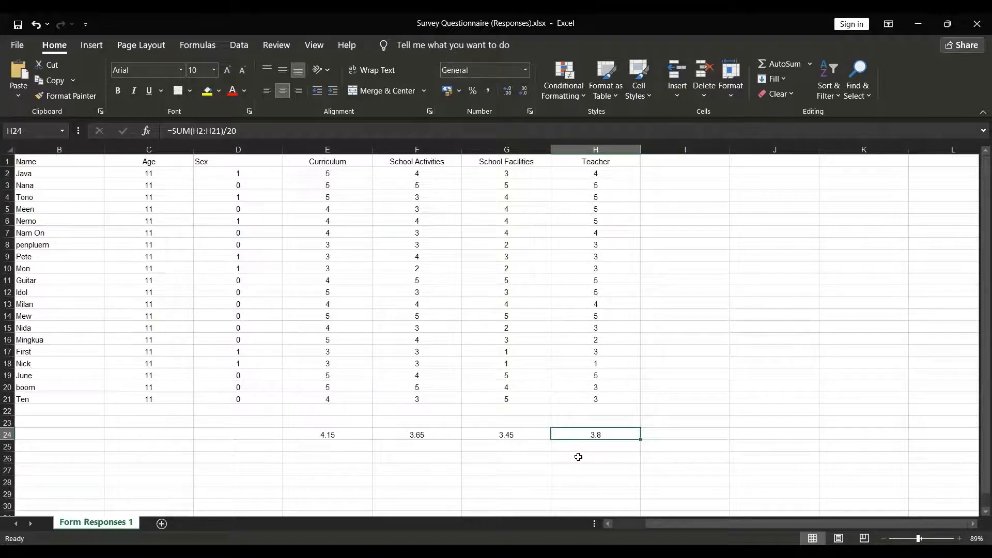
- Switch to the survey report in Word and skim its pie charts from Participants through Level of Satisfaction in Teachers
key(alt+Tab)
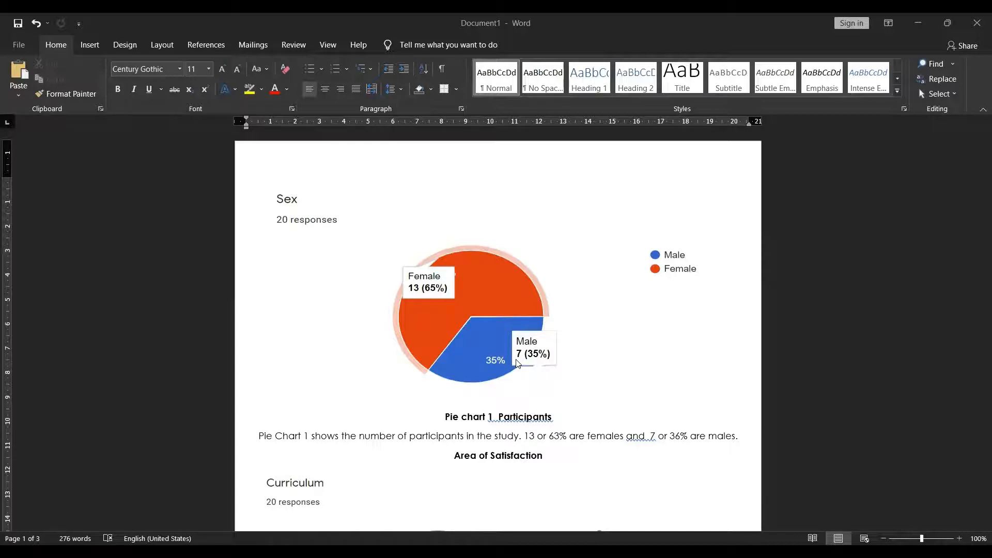
scroll(512, 367, down, 4)
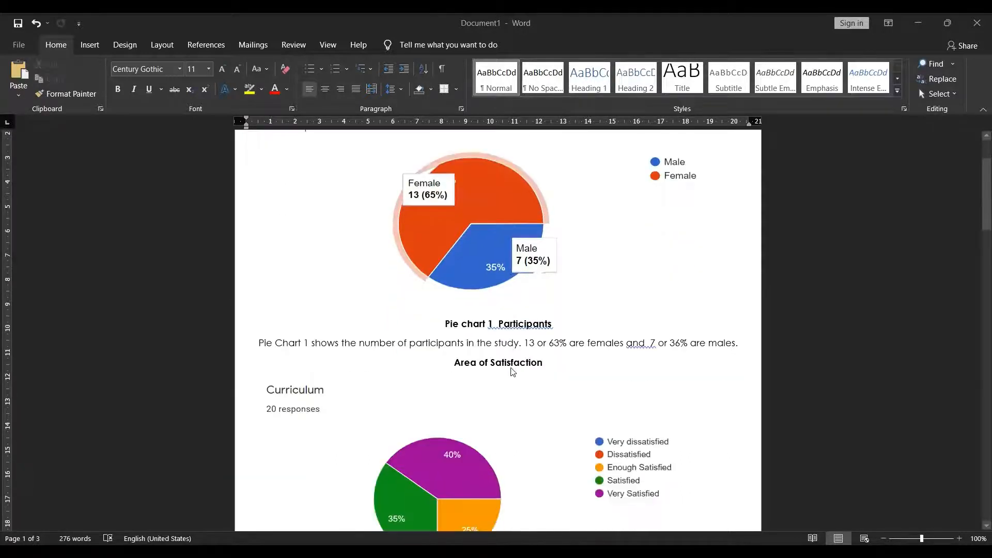
scroll(513, 372, down, 3)
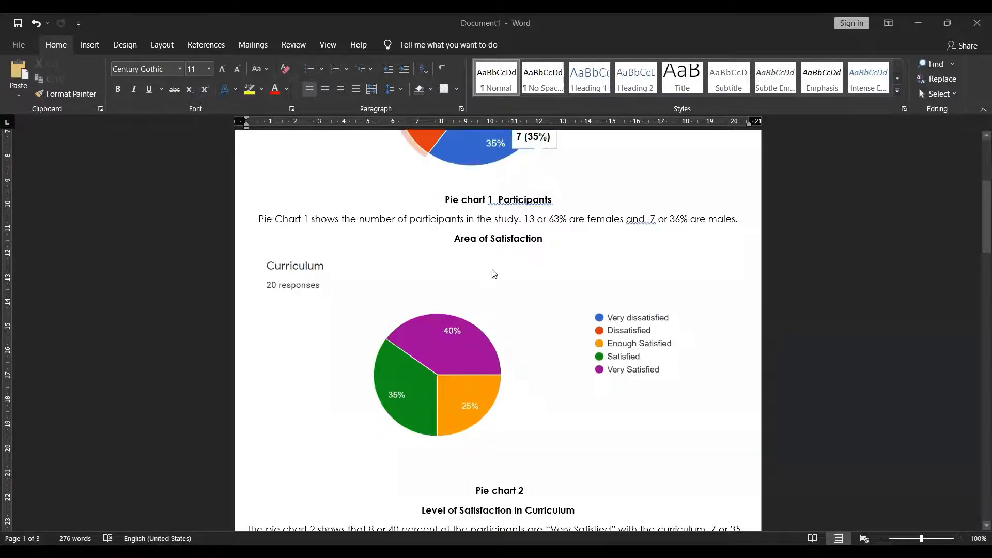
scroll(471, 286, down, 1)
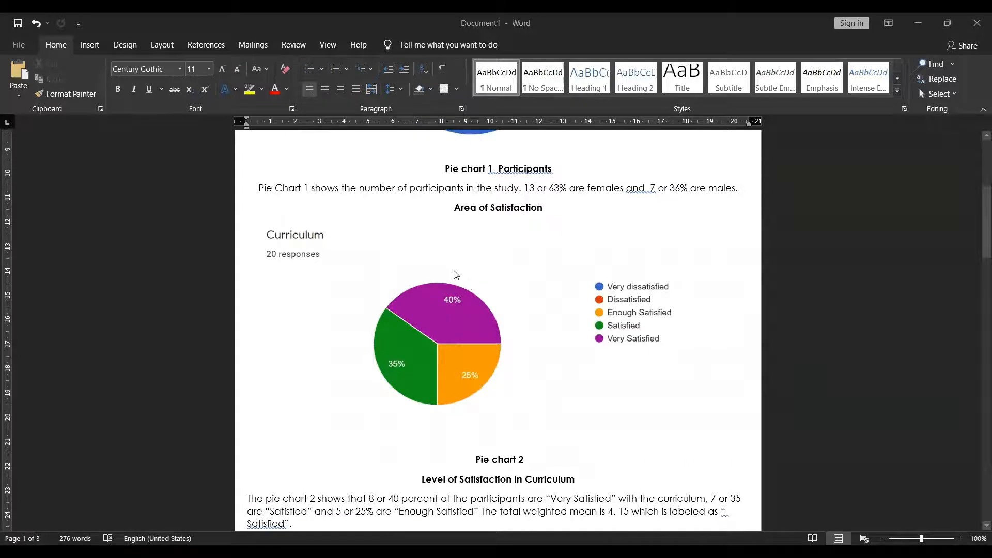
scroll(431, 264, down, 12)
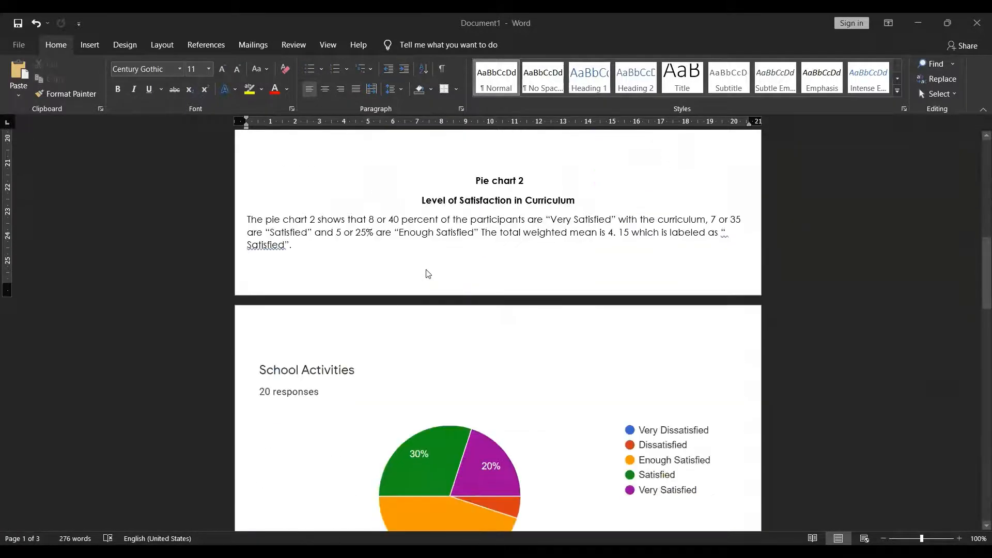
scroll(428, 274, down, 20)
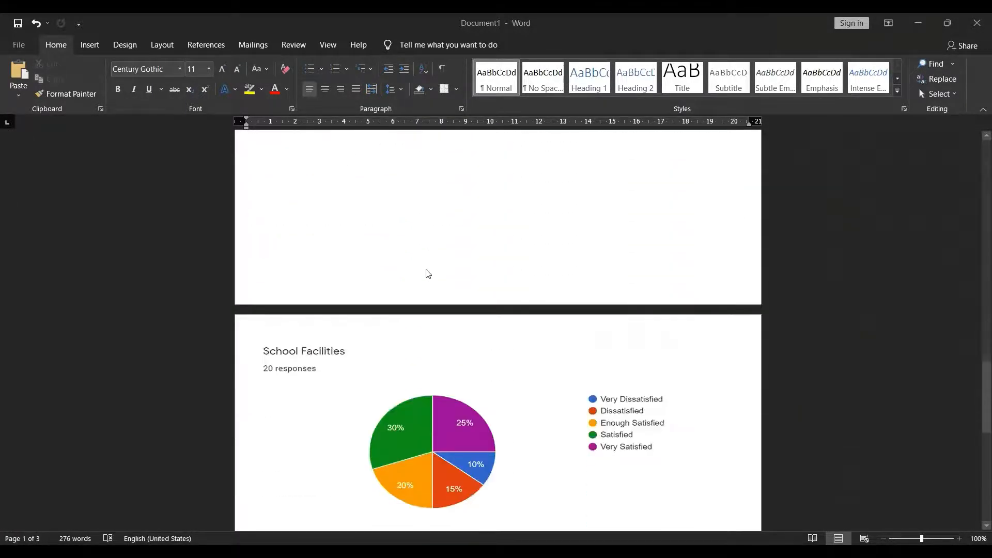
scroll(428, 274, down, 9)
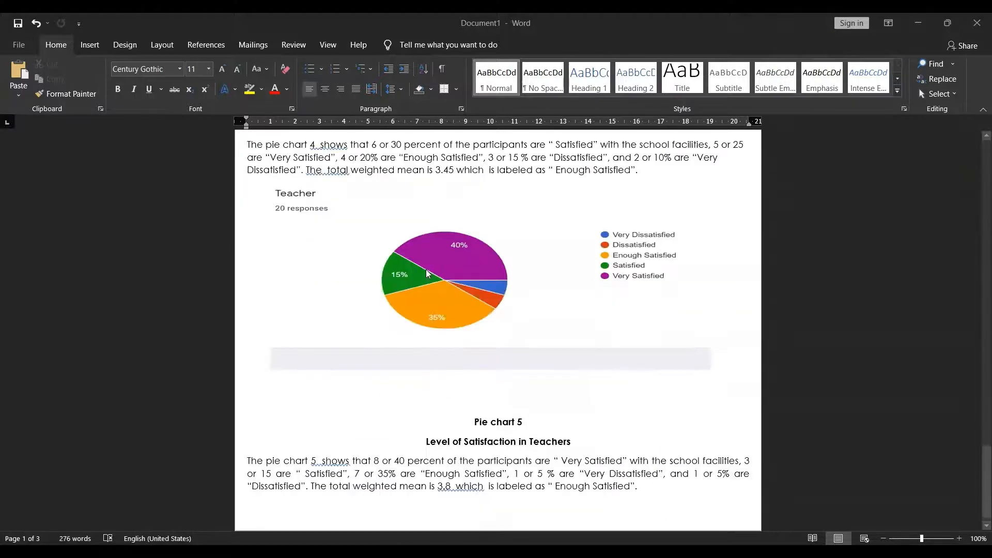
- Return to the Curriculum section and read pie chart 2 with its written interpretation and weighted mean
scroll(364, 304, up, 16)
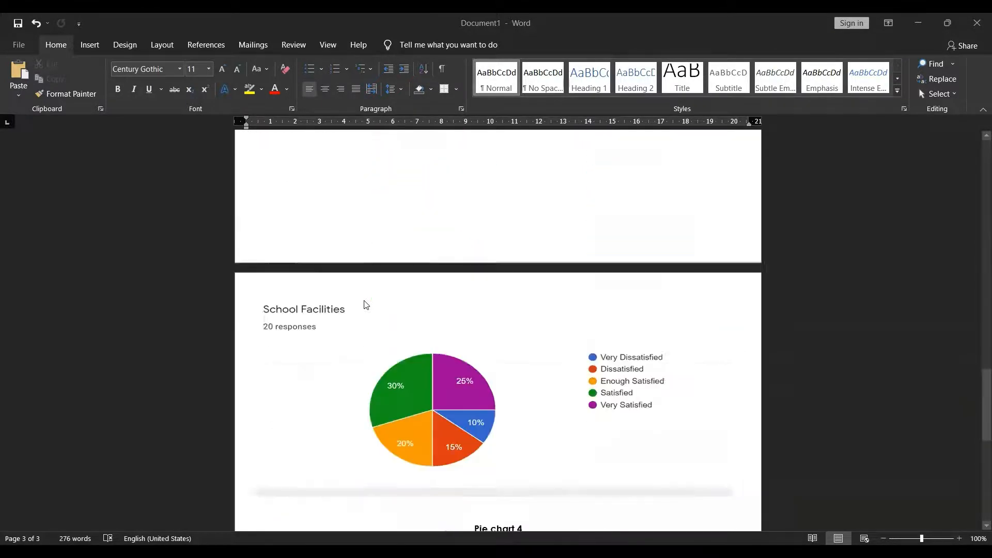
scroll(365, 304, up, 20)
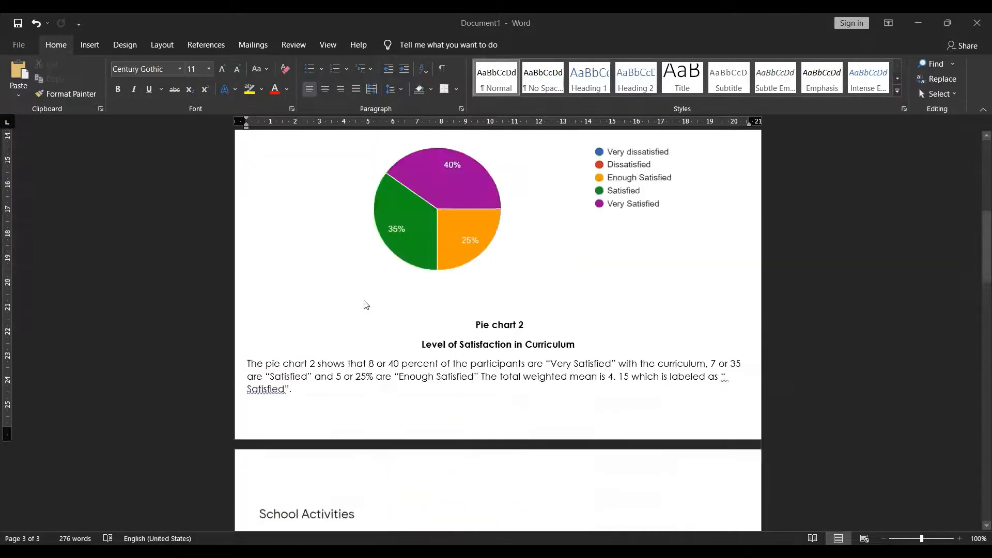
scroll(365, 304, up, 3)
scroll(365, 304, down, 1)
scroll(365, 304, down, 4)
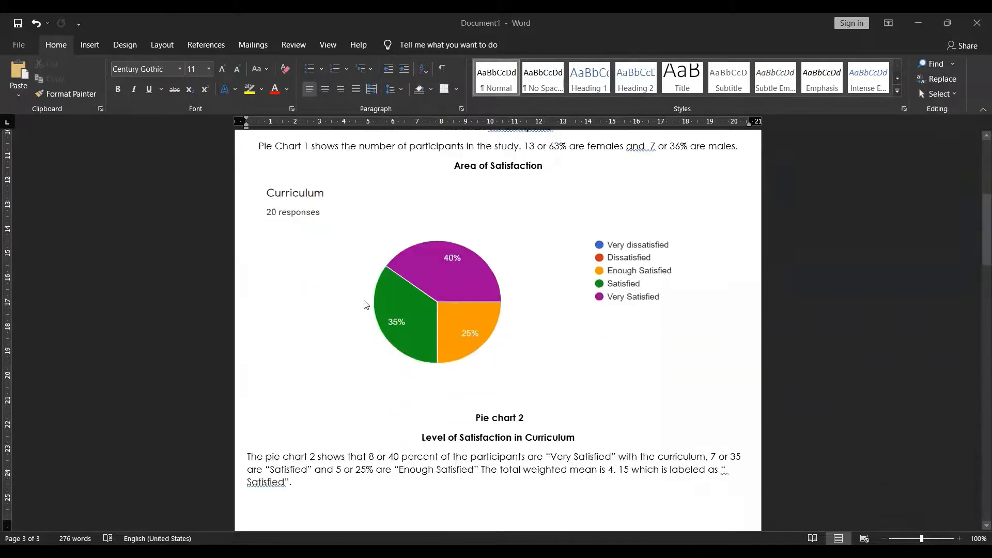
scroll(364, 304, up, 1)
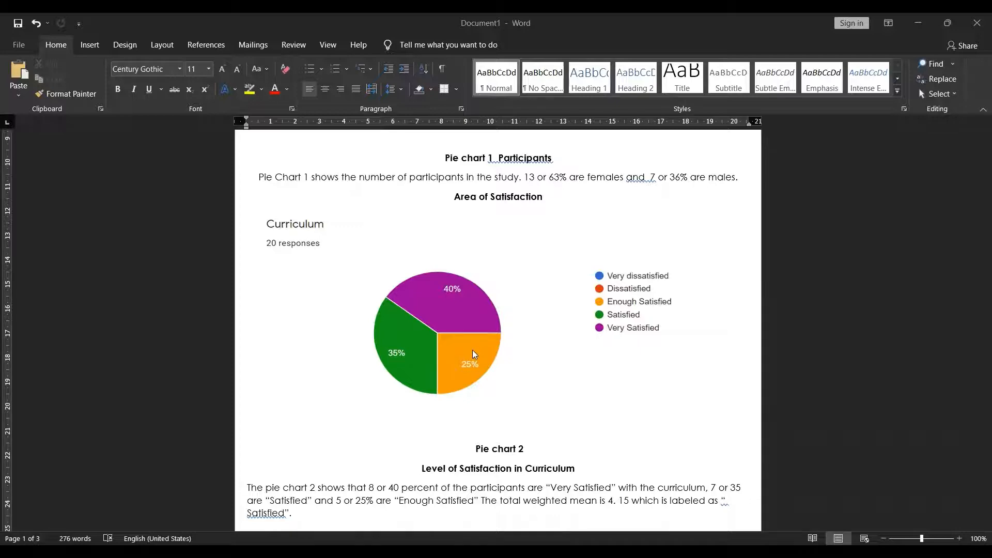
scroll(474, 352, down, 4)
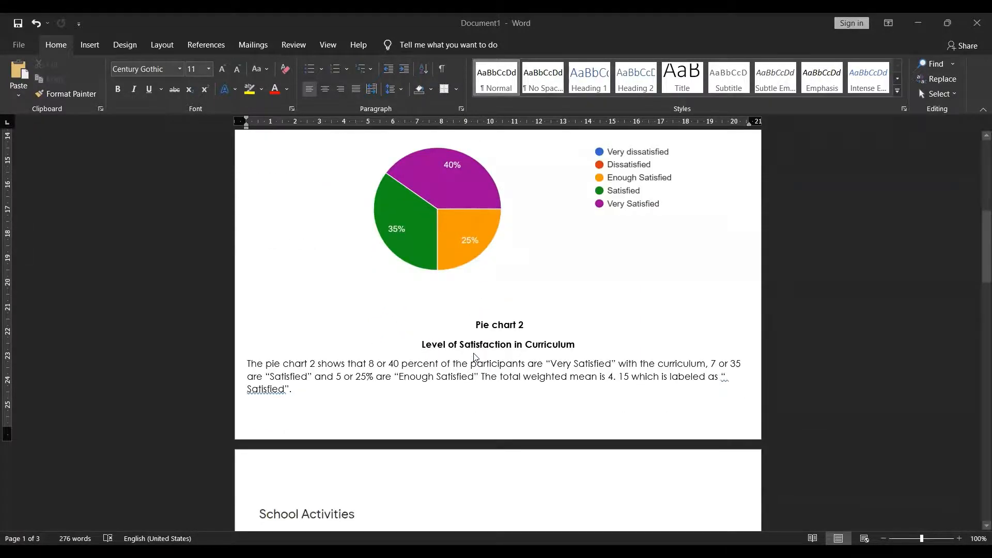
- Examine the pie charts, interpretations and weighted means for School Activities, School Facilities and Teacher in the report
scroll(475, 356, down, 10)
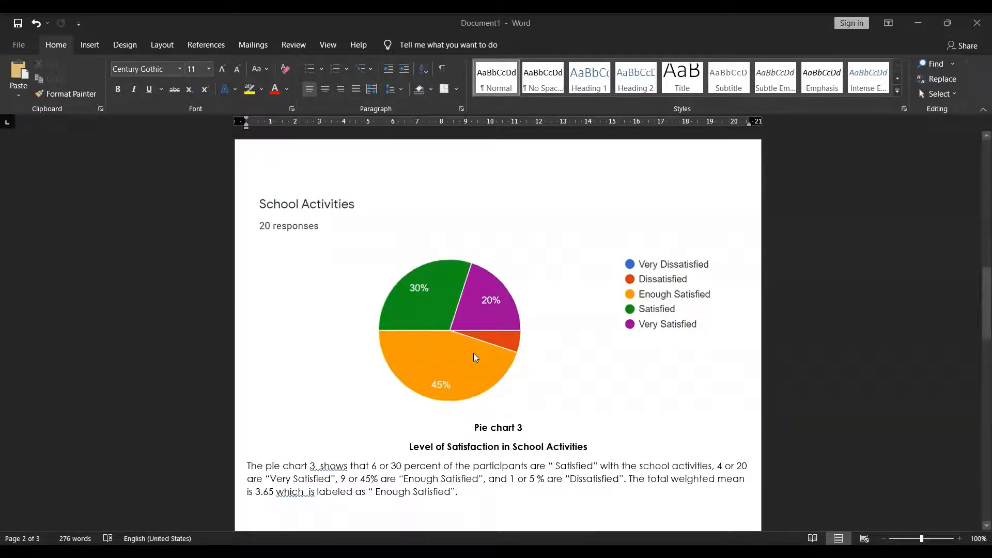
scroll(473, 356, down, 1)
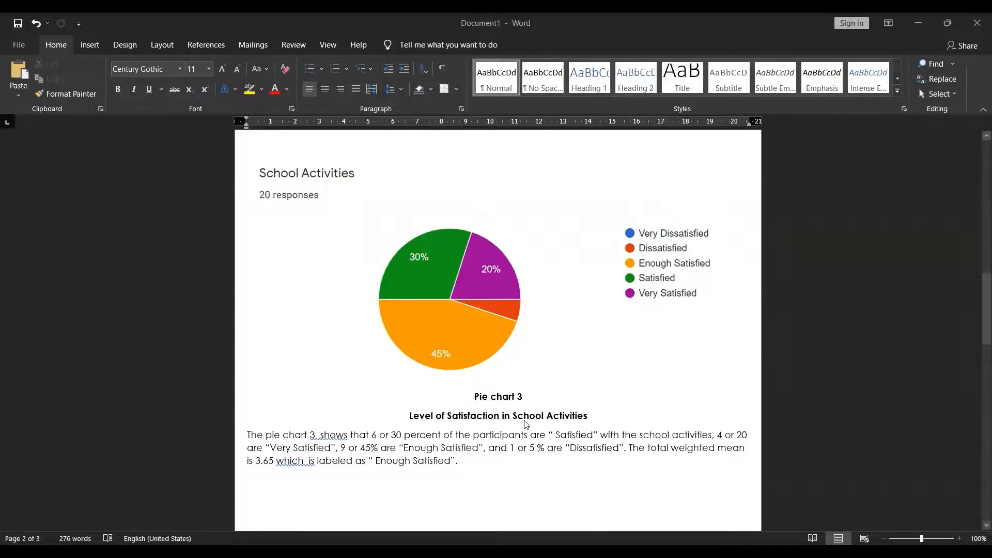
scroll(472, 434, down, 1)
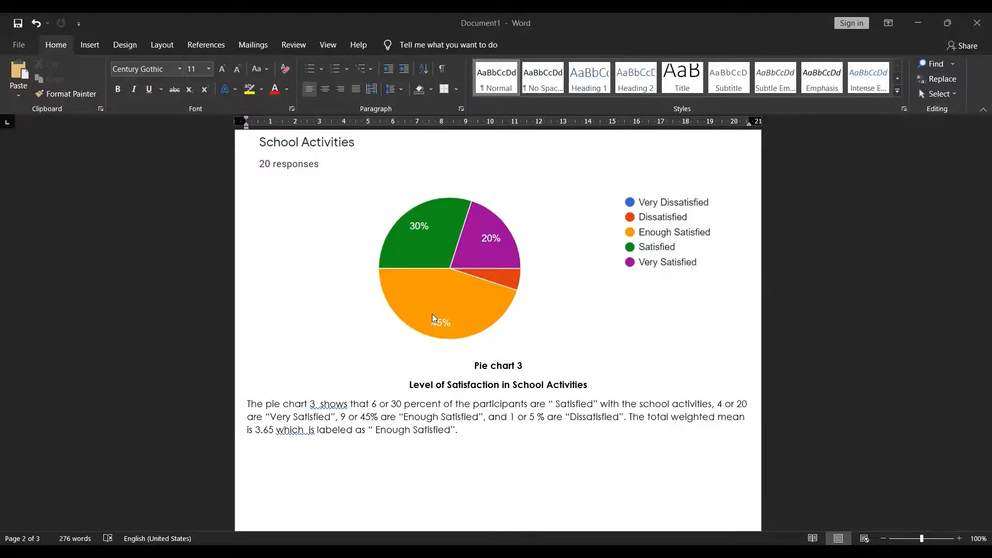
scroll(439, 324, down, 1)
scroll(439, 326, down, 15)
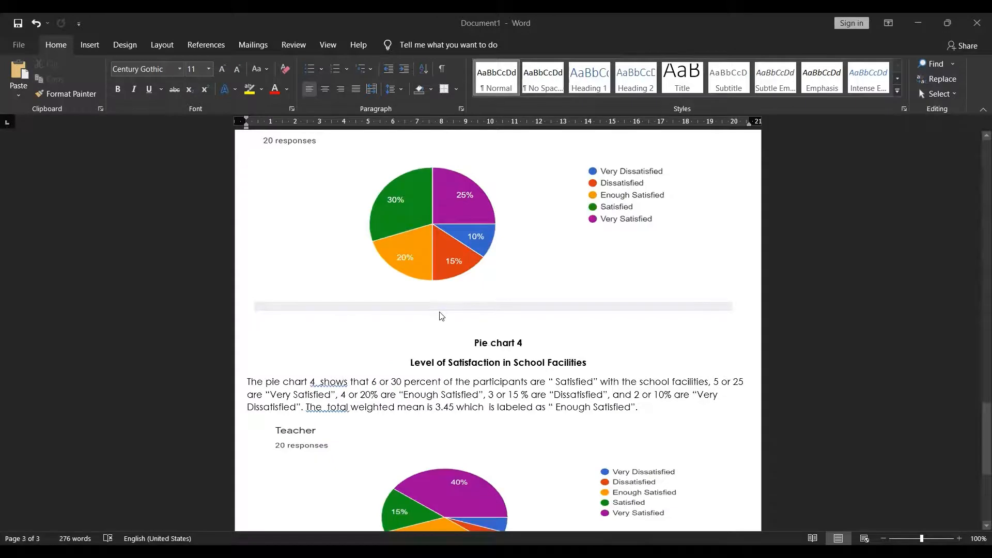
scroll(442, 316, up, 2)
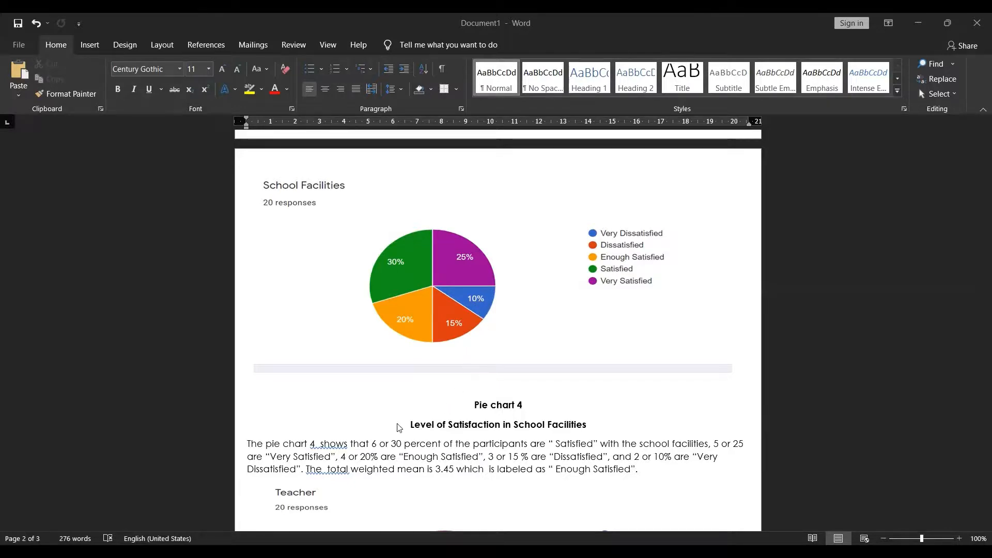
scroll(447, 479, down, 2)
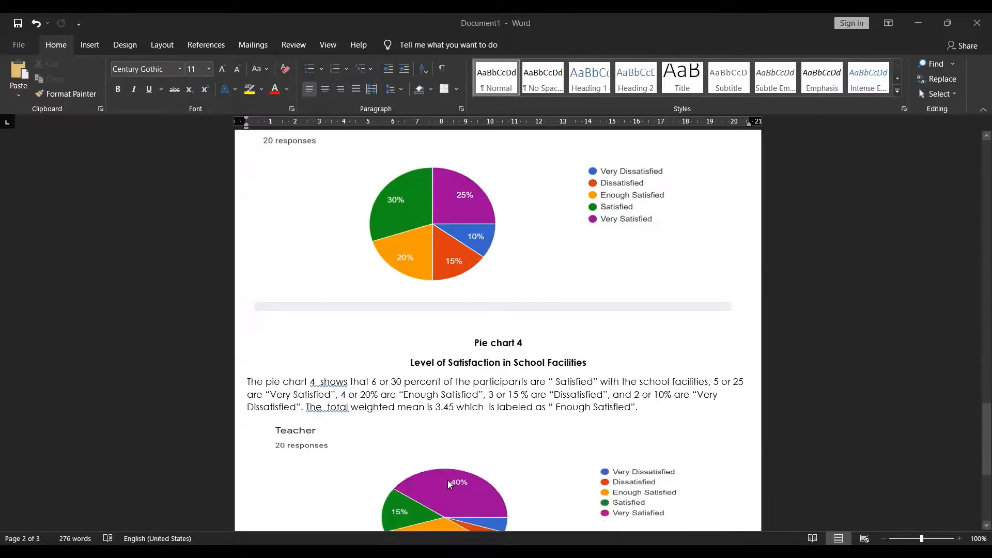
scroll(448, 479, down, 3)
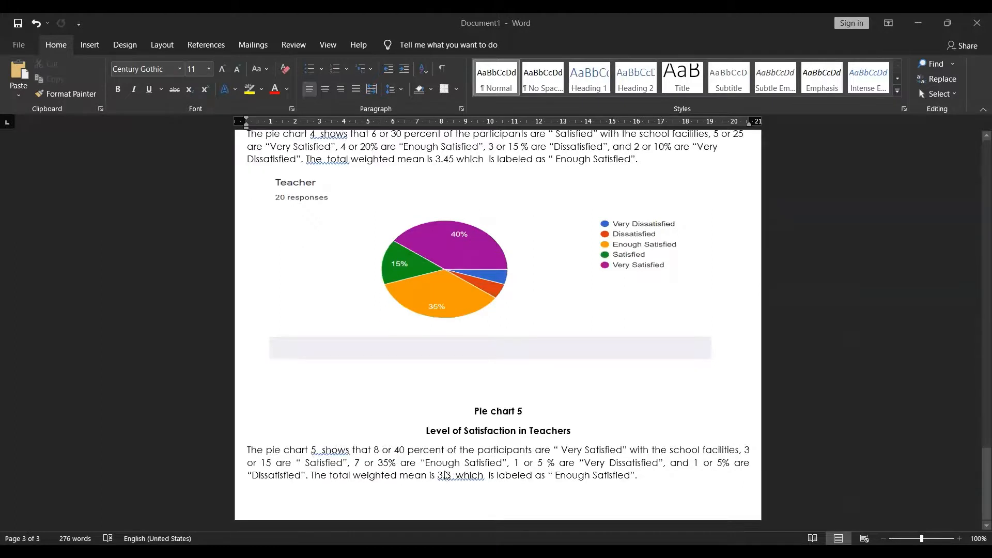